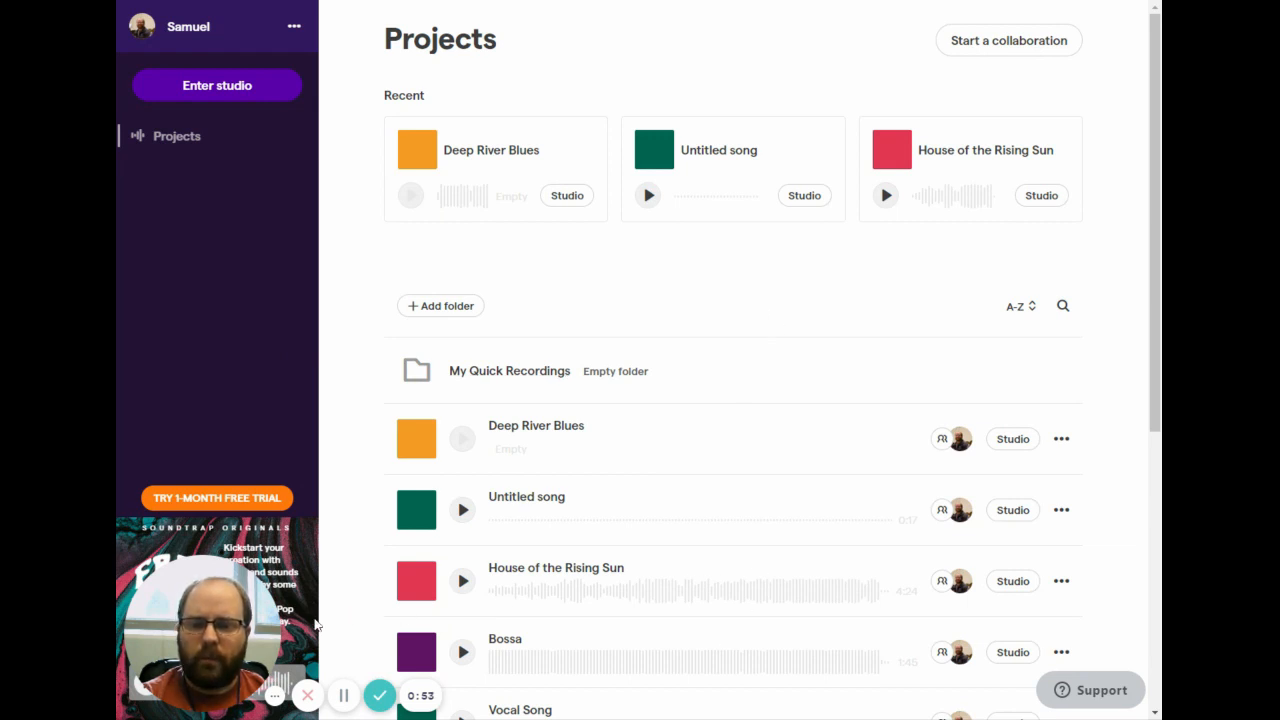
- Open the options for inviting people to the Deep River Blues project and close them without sending an invitation
left_click_drag(248, 641, 248, 537)
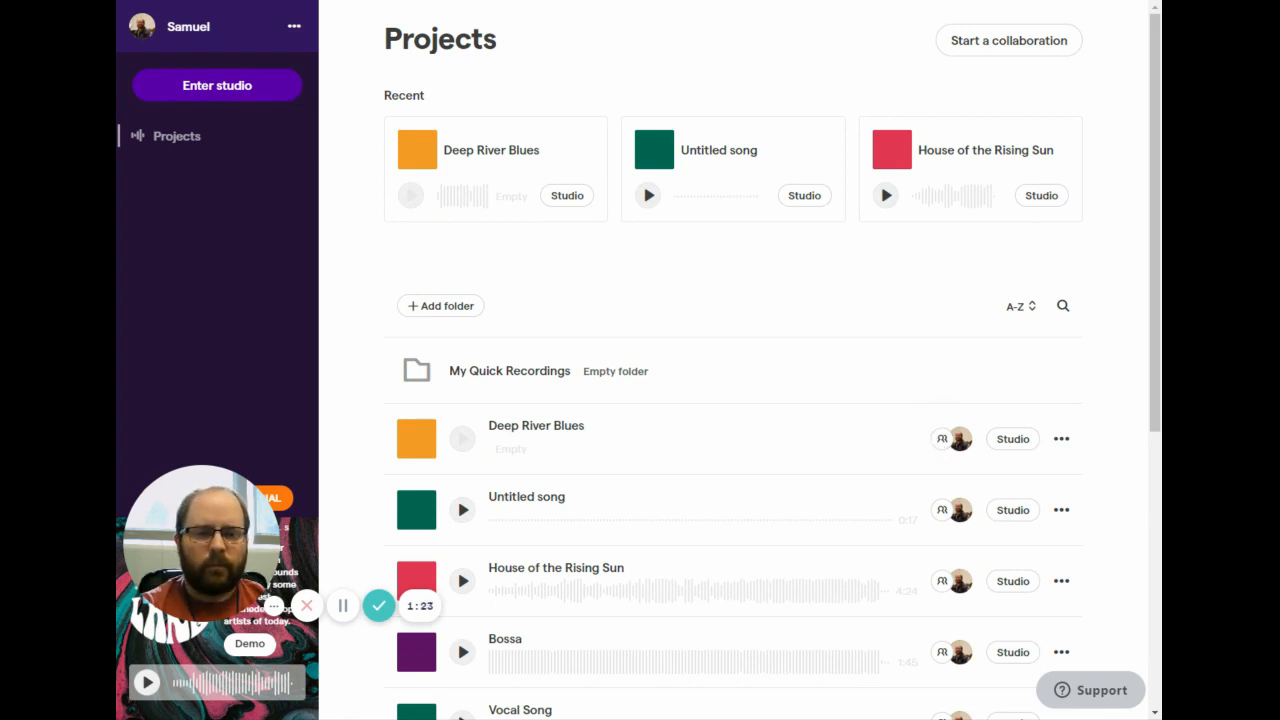
left_click(940, 440)
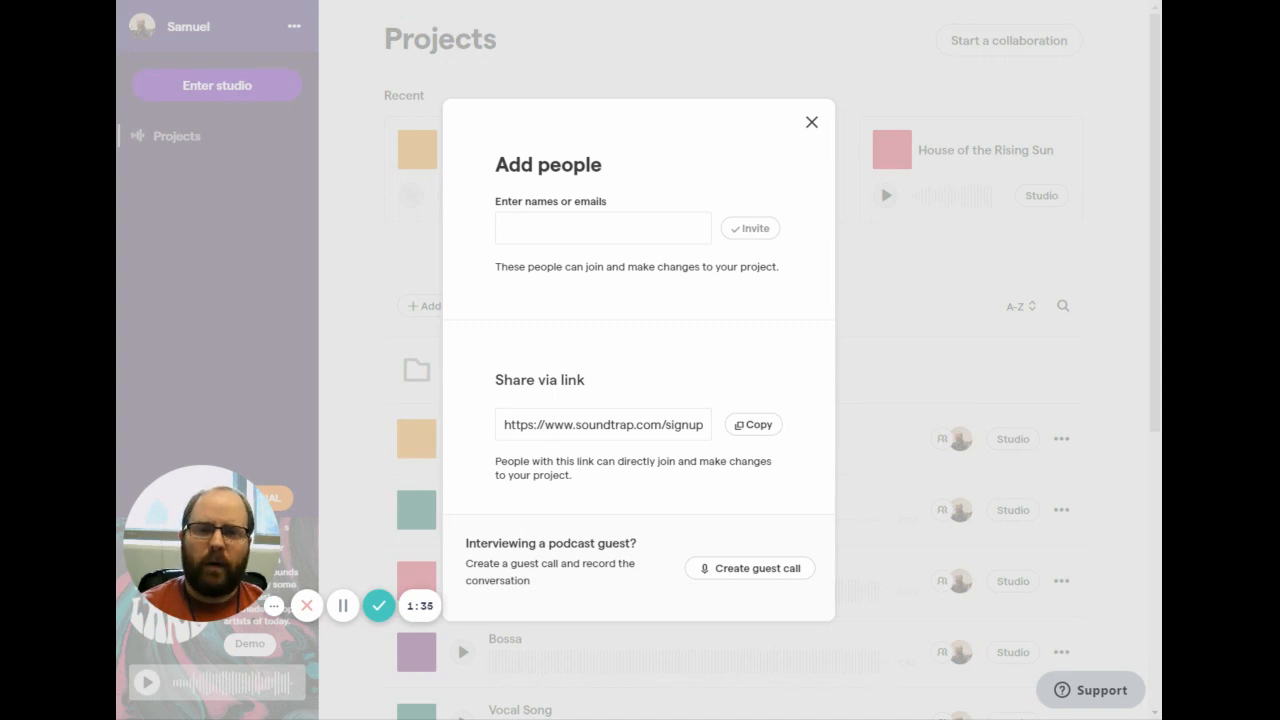
left_click(811, 122)
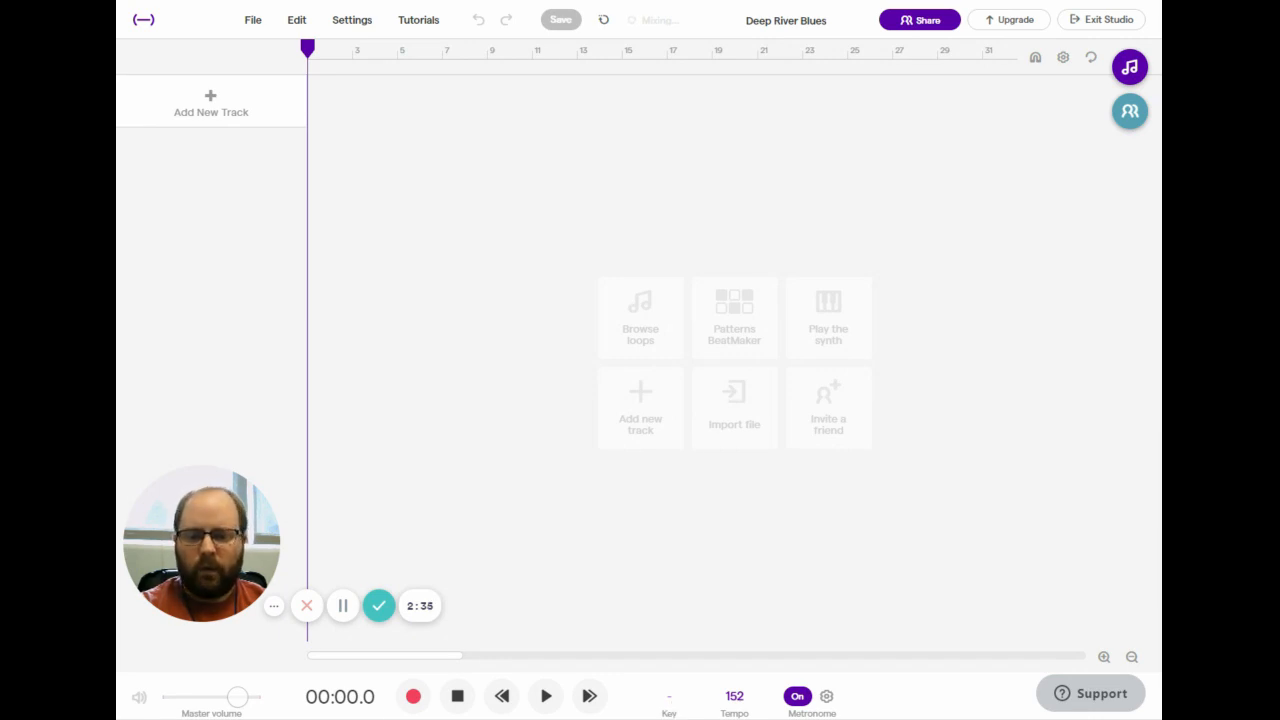
- Set the Deep River Blues project's tempo to 153 BPM using the tempo tap and confirm it
left_click(736, 700)
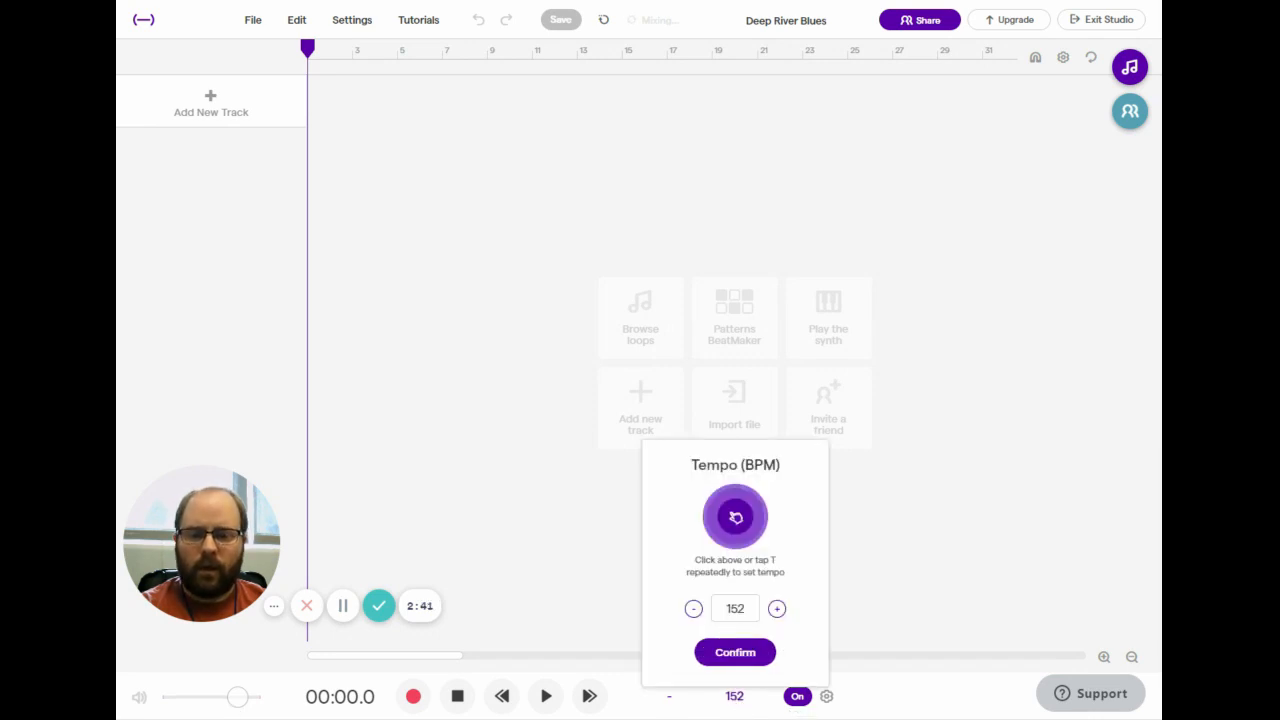
left_click(777, 608)
left_click(777, 608)
left_click(777, 608)
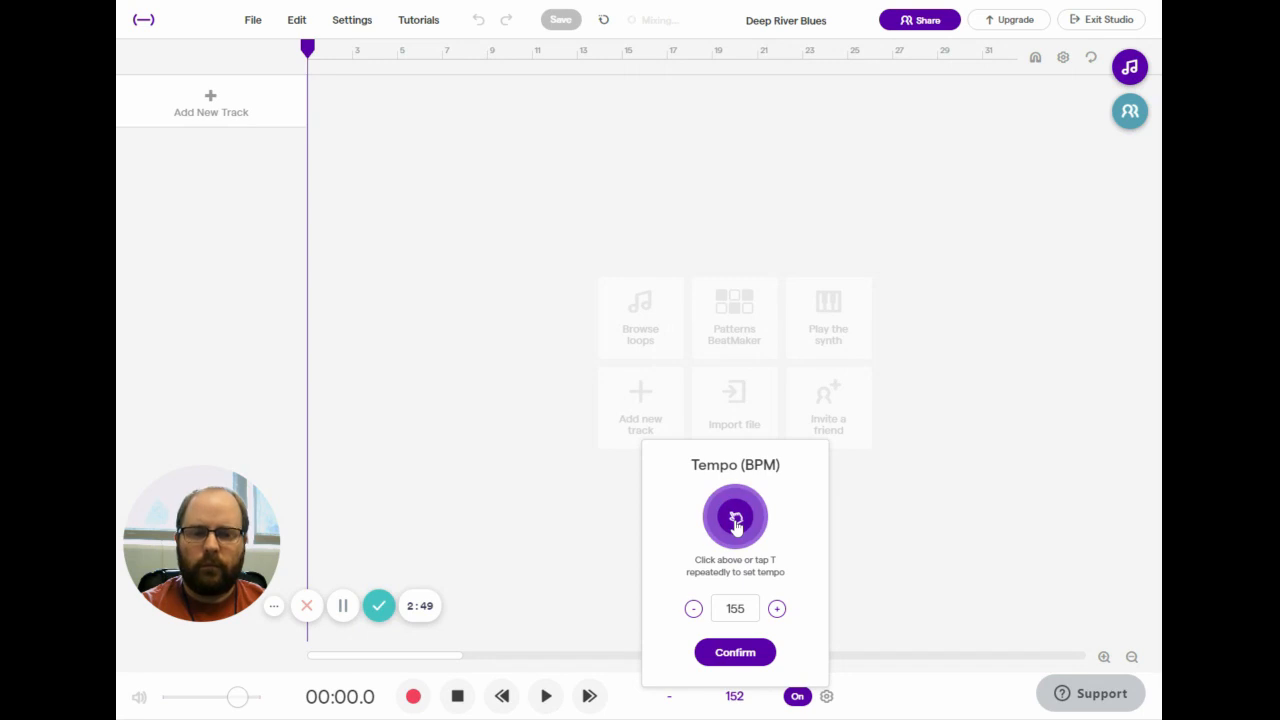
left_click(736, 520)
left_click(736, 520)
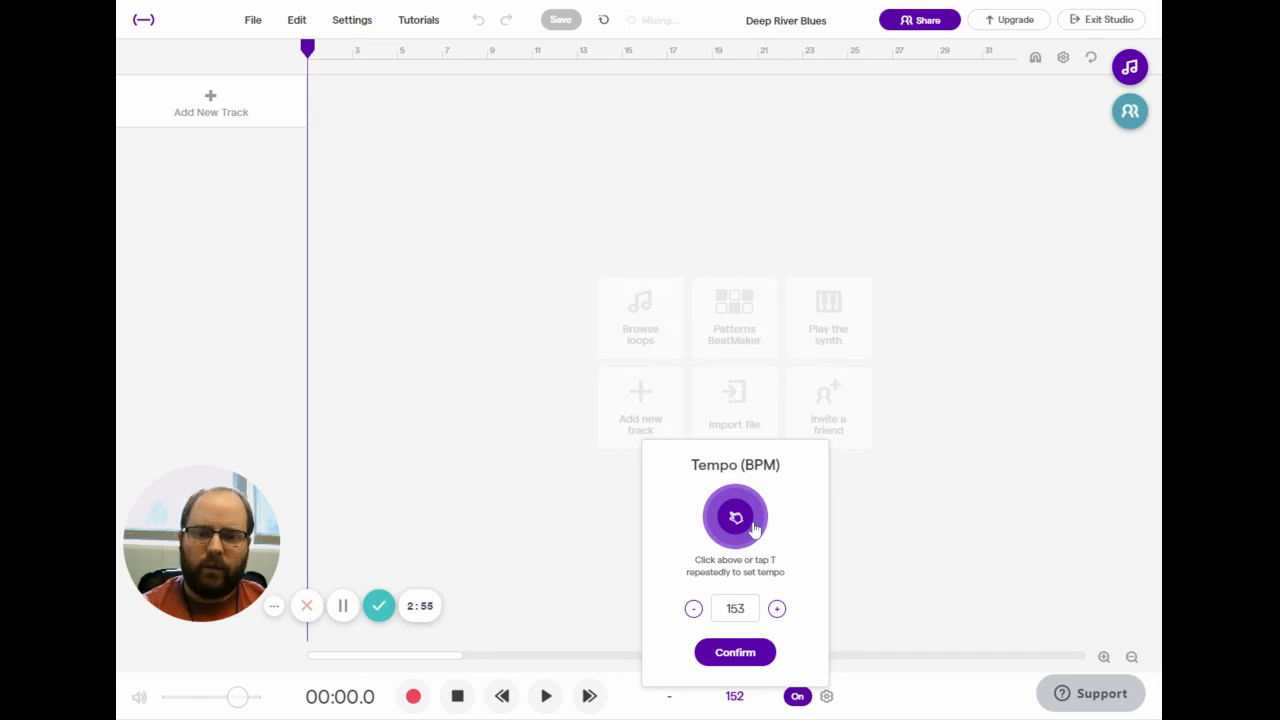
left_click(735, 652)
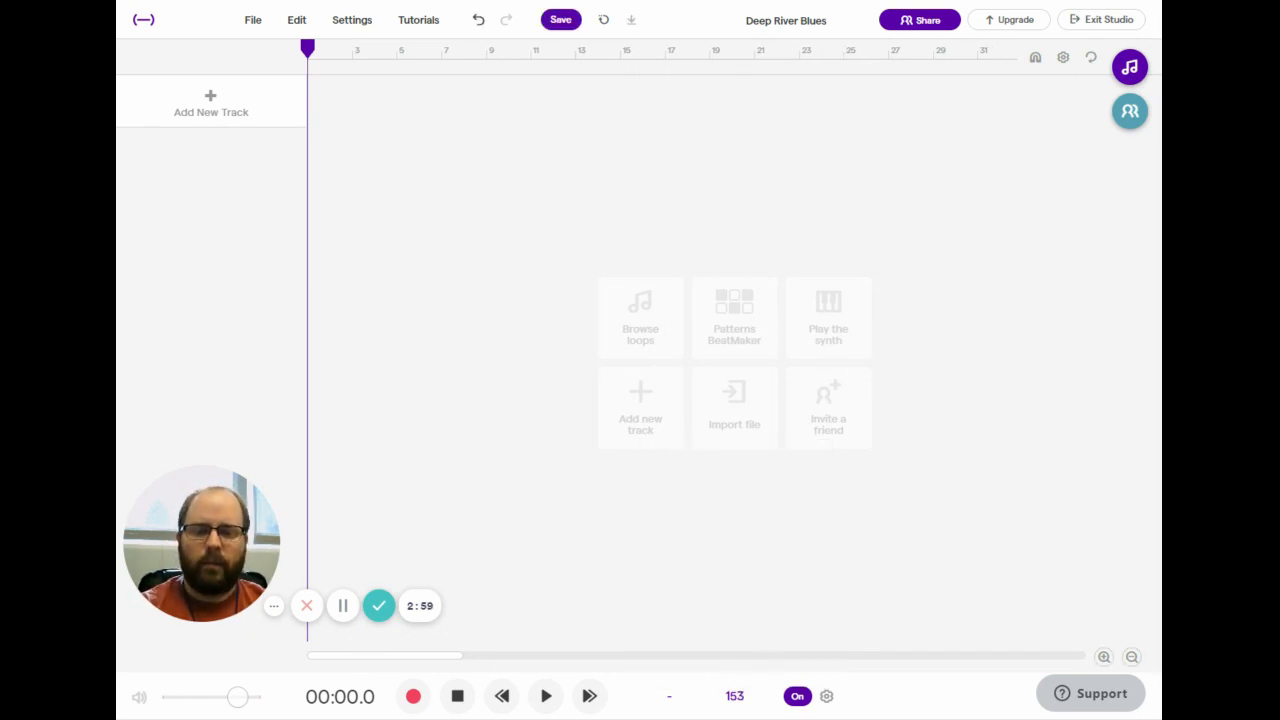
- Check the metronome's sound, volume and count-in options, and add a Voice & microphones track to the project
left_click(826, 697)
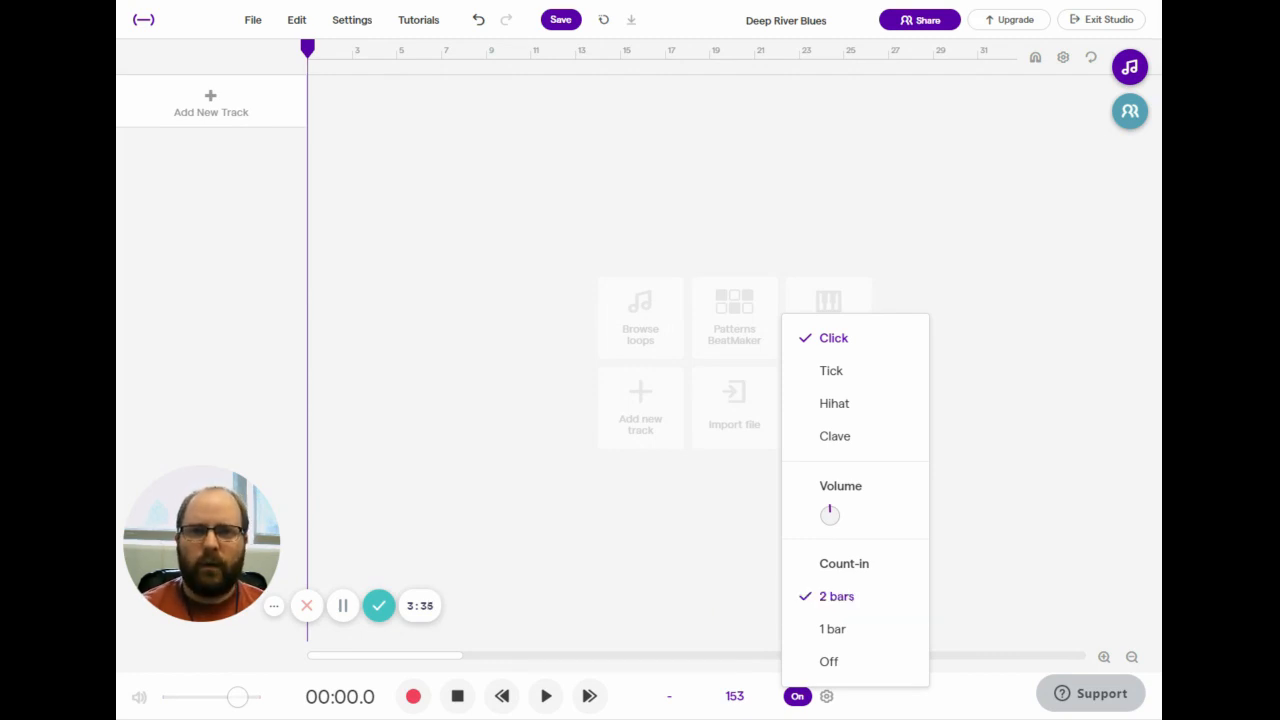
left_click(718, 582)
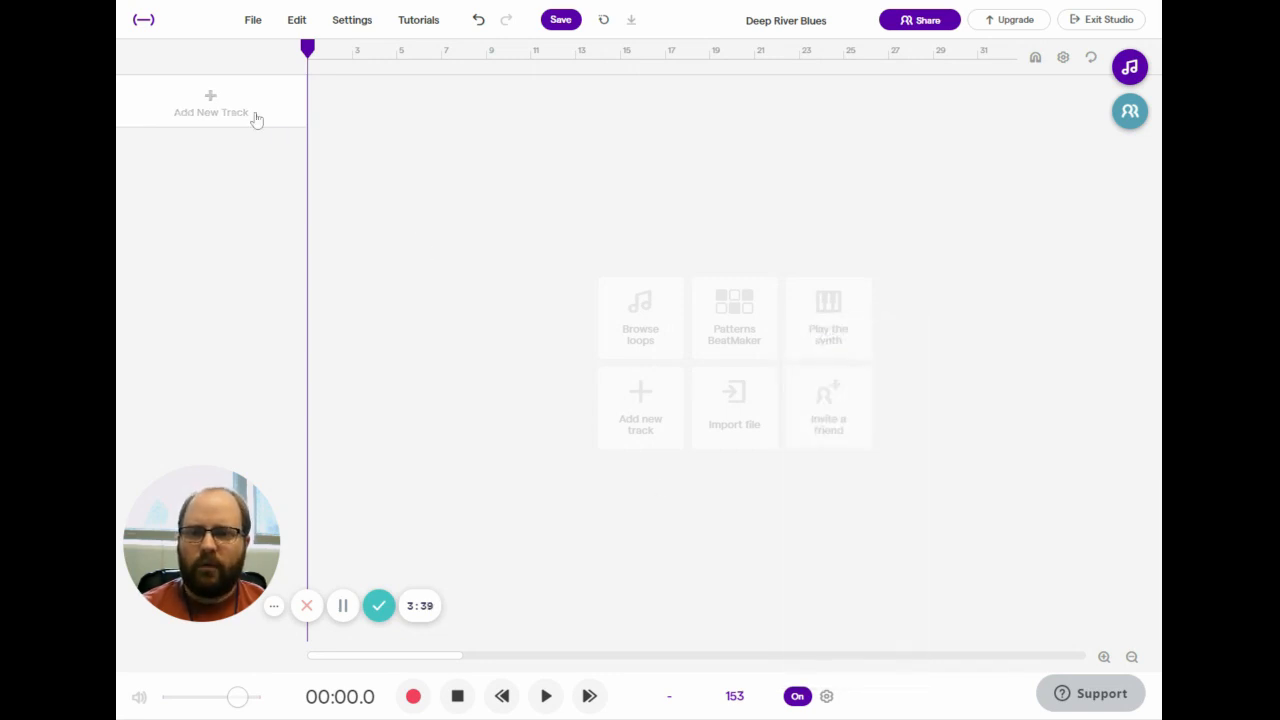
left_click(621, 400)
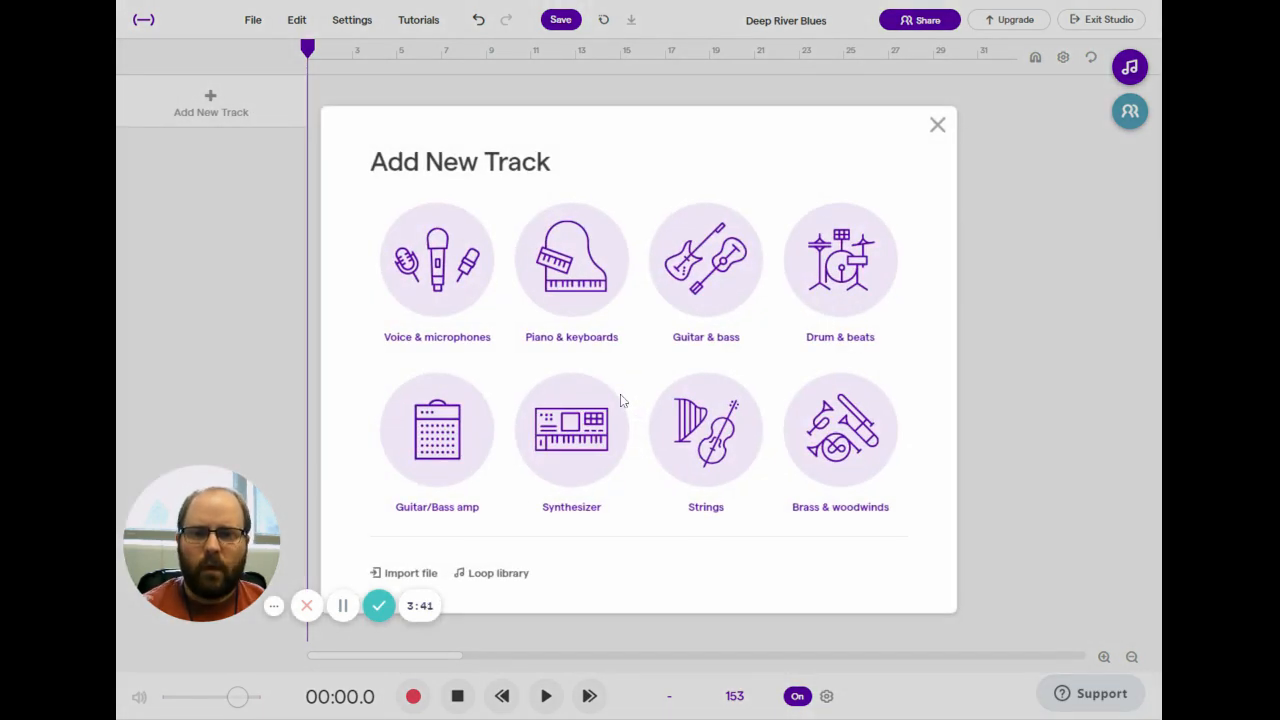
left_click(444, 266)
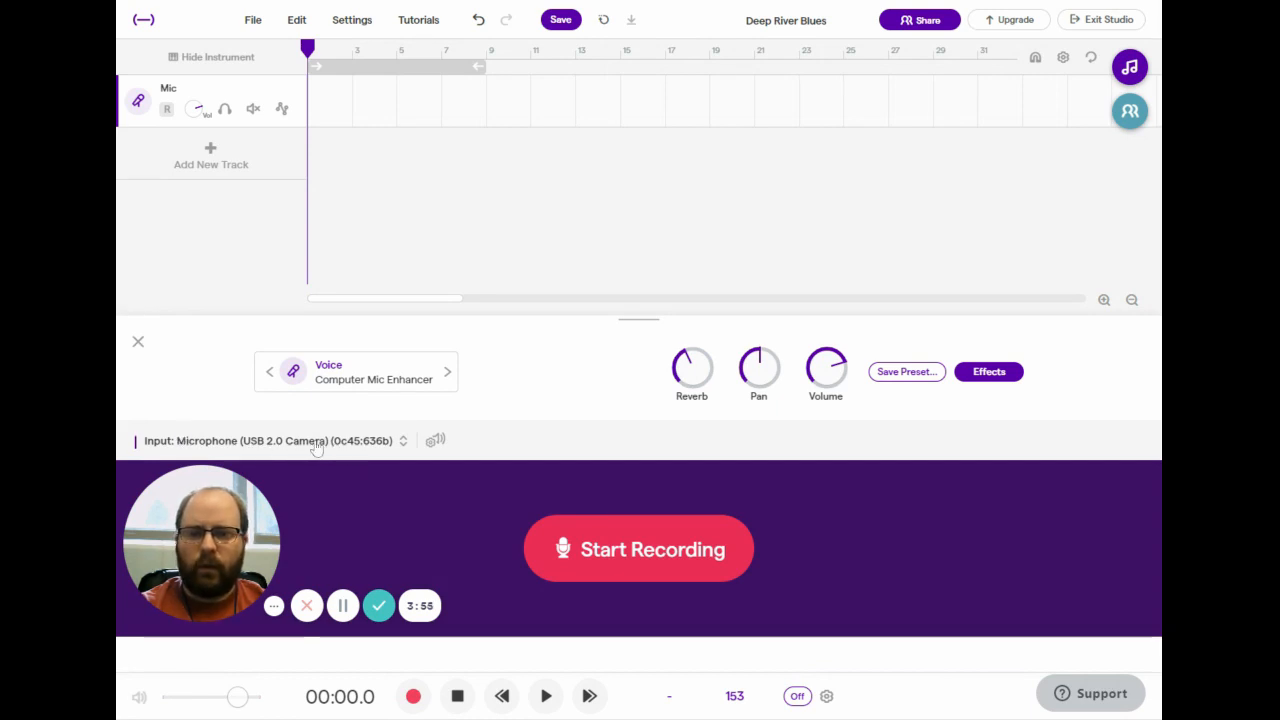
- Examine the mic track's volume check, its current effects and the catalogue of effects that can be added
left_click(434, 443)
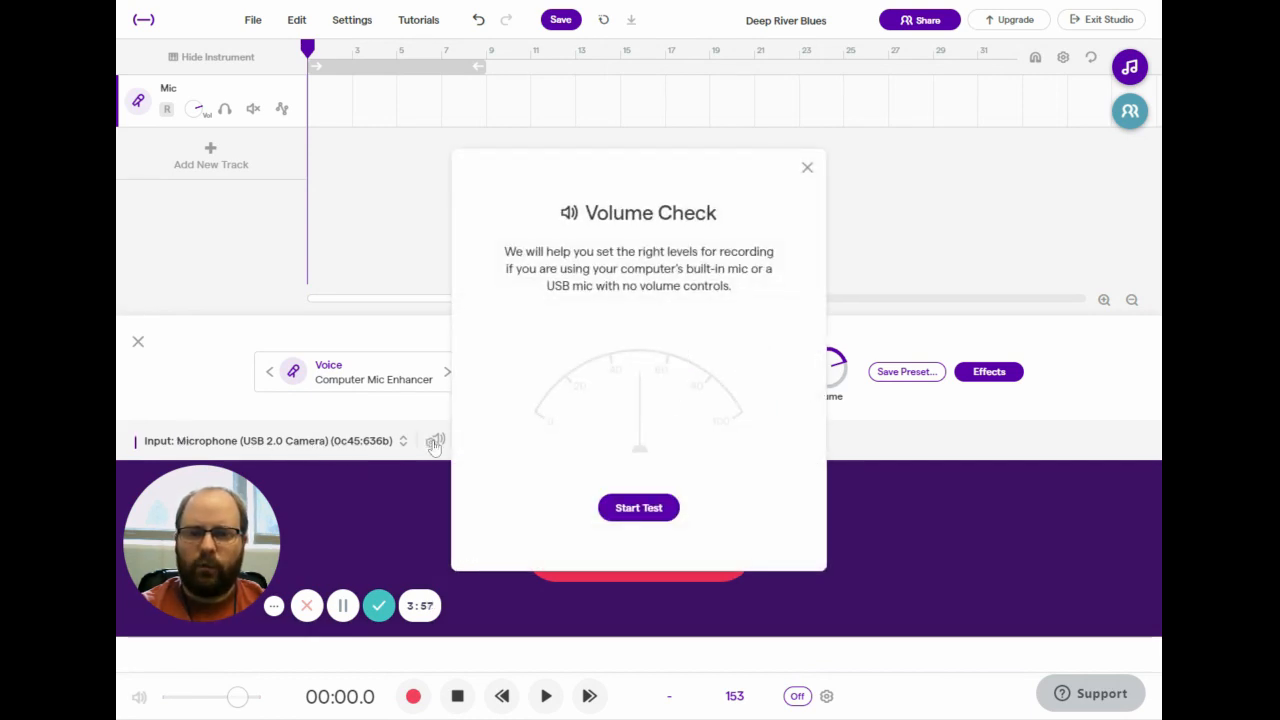
left_click(808, 169)
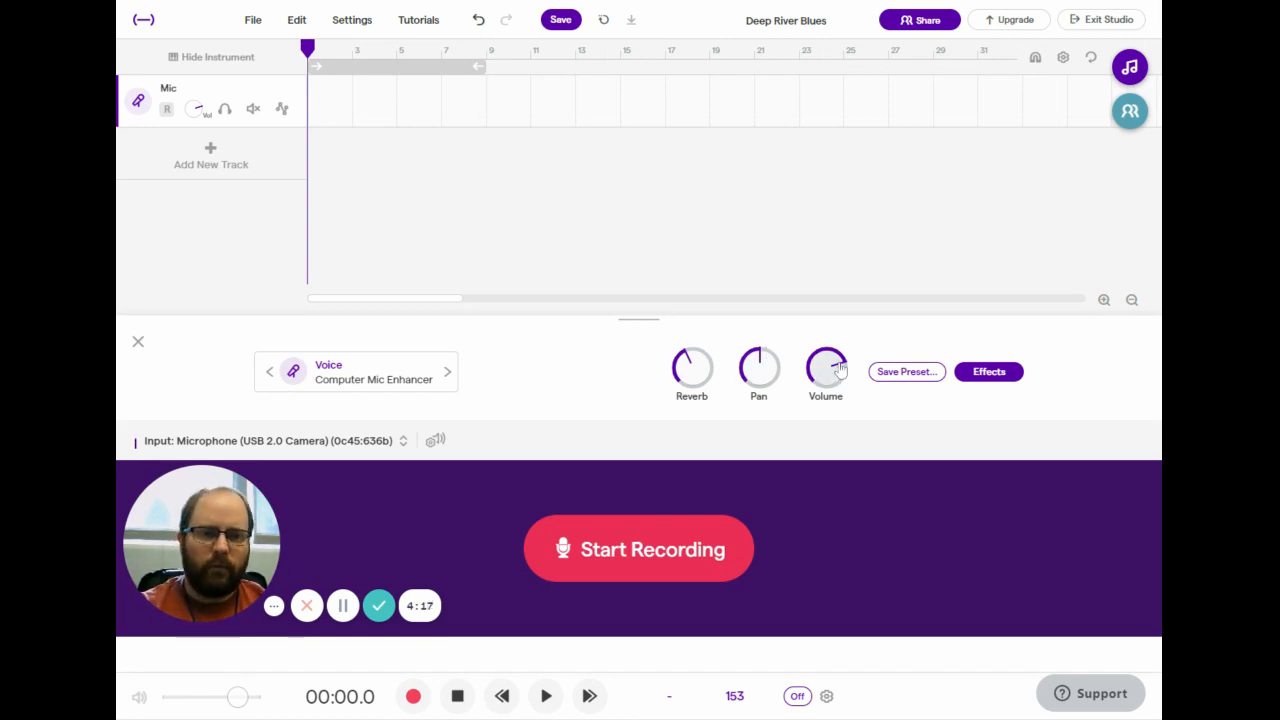
left_click(990, 373)
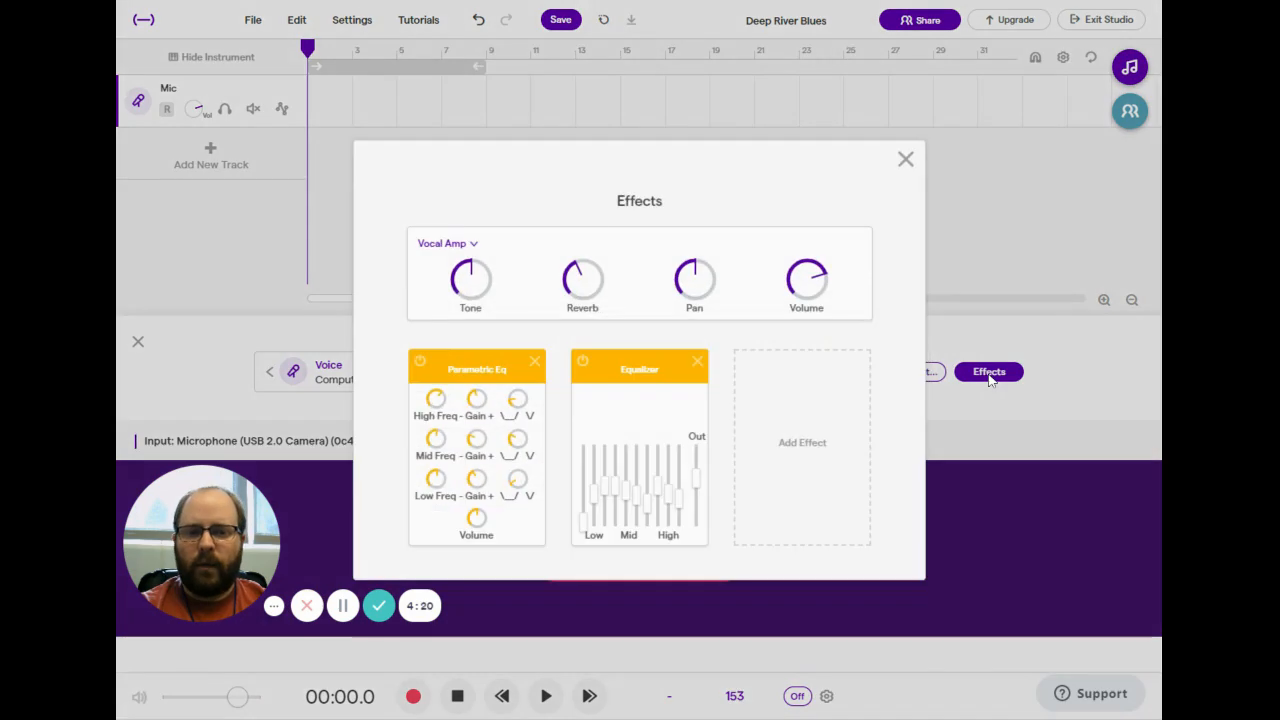
left_click(816, 420)
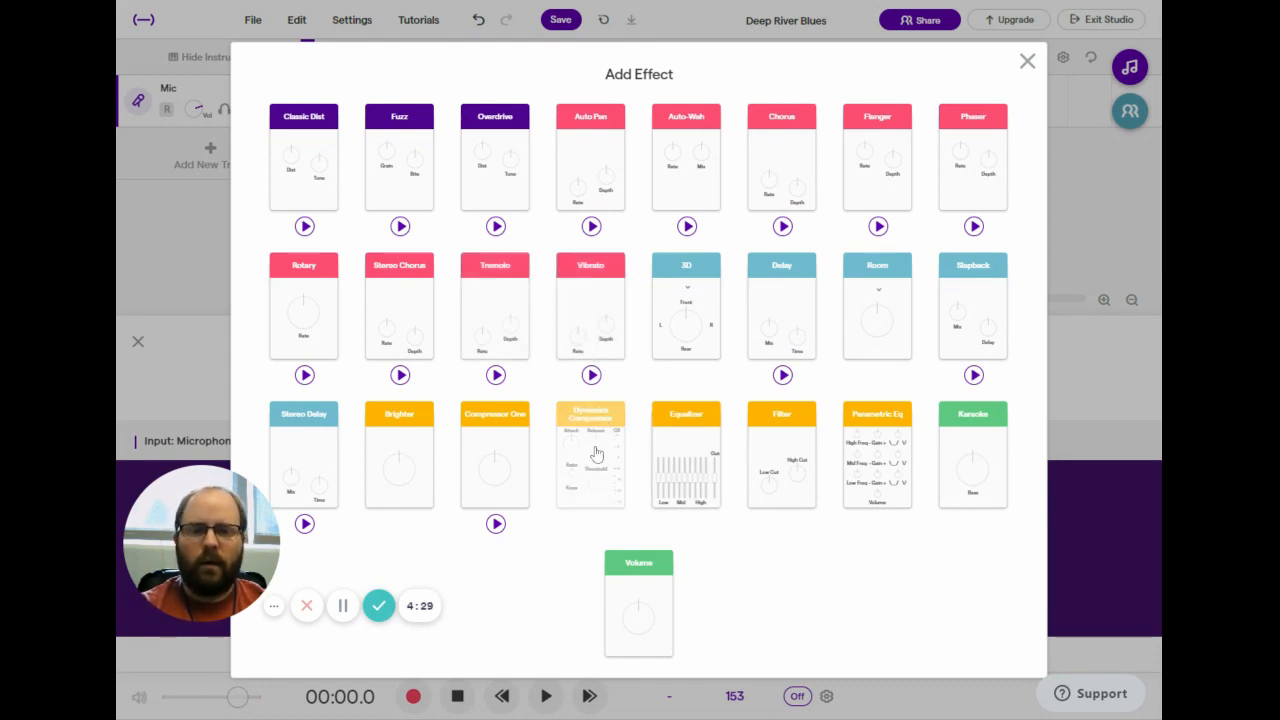
left_click(1027, 61)
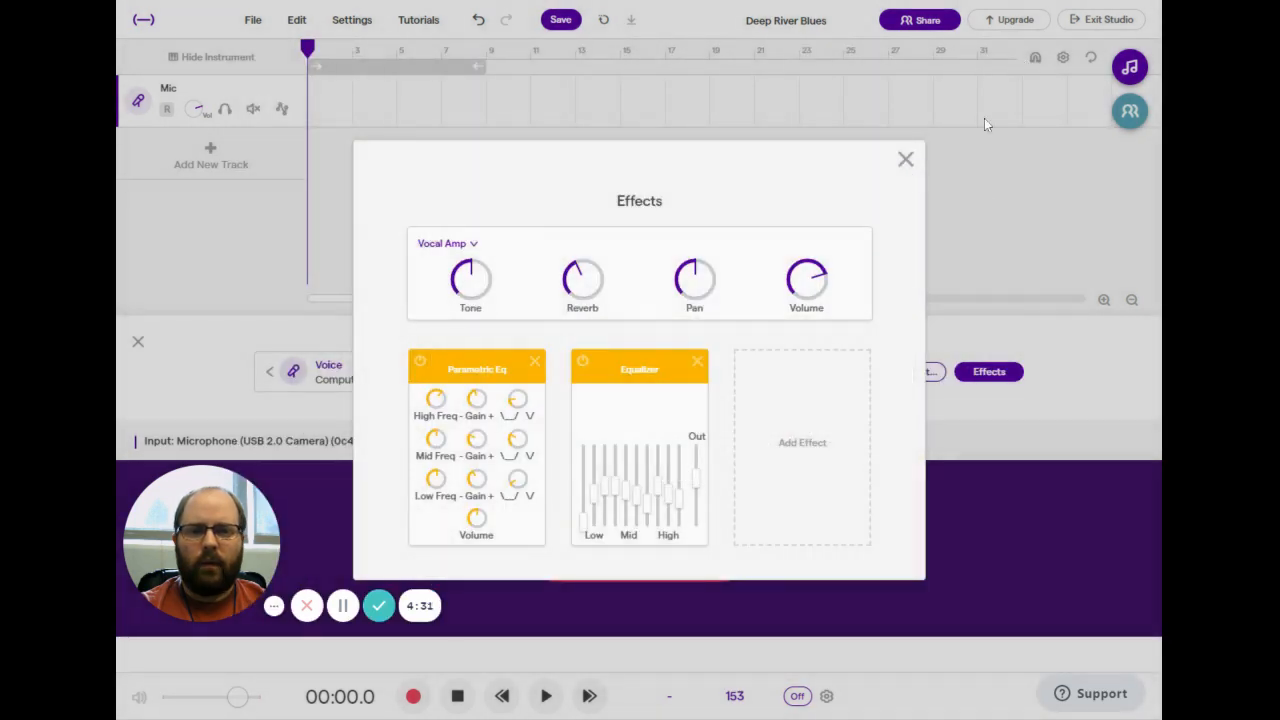
left_click(905, 161)
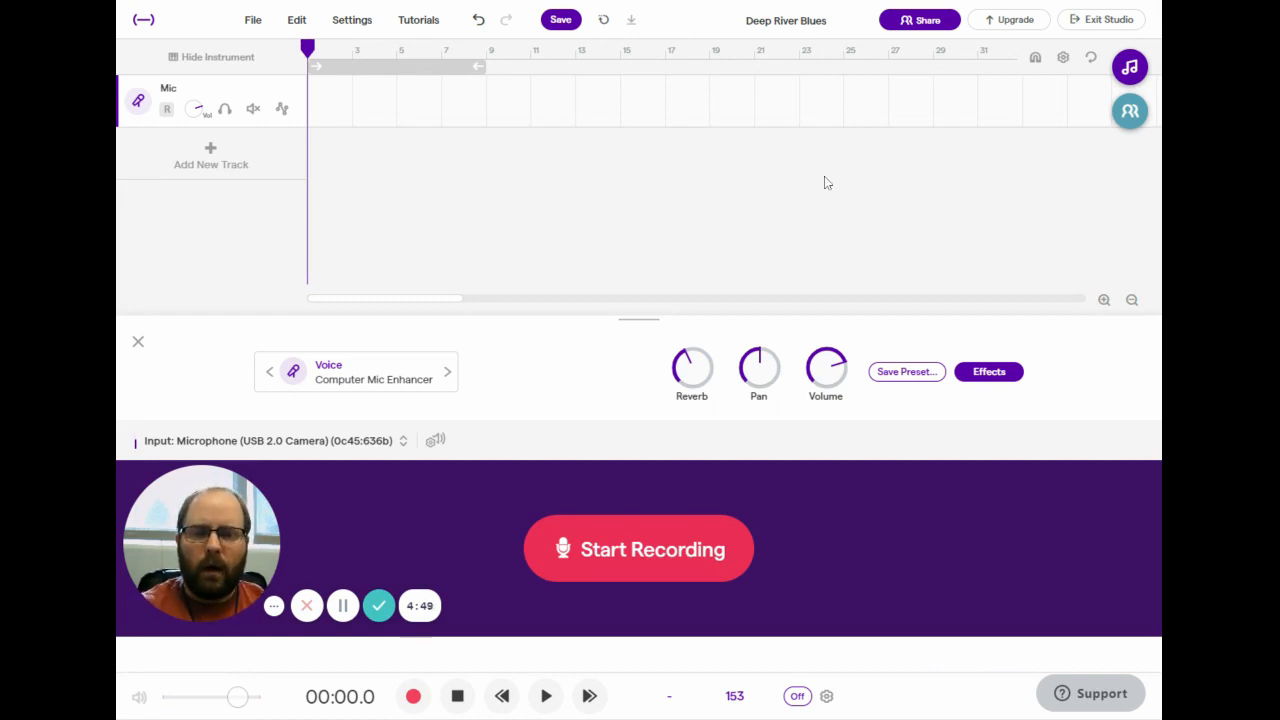
- Save the project
left_click(561, 21)
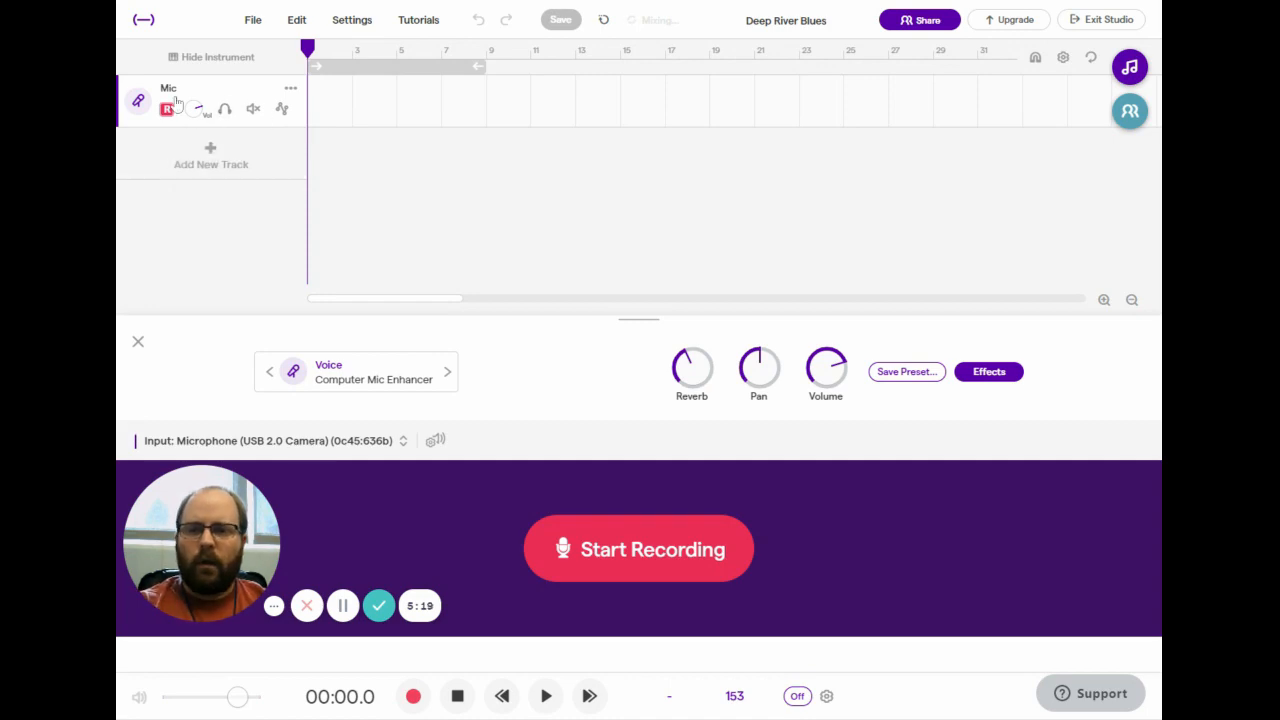
- Add two more Voice & microphones tracks and switch which of the tracks is armed for recording
left_click(208, 176)
left_click(435, 258)
left_click(235, 212)
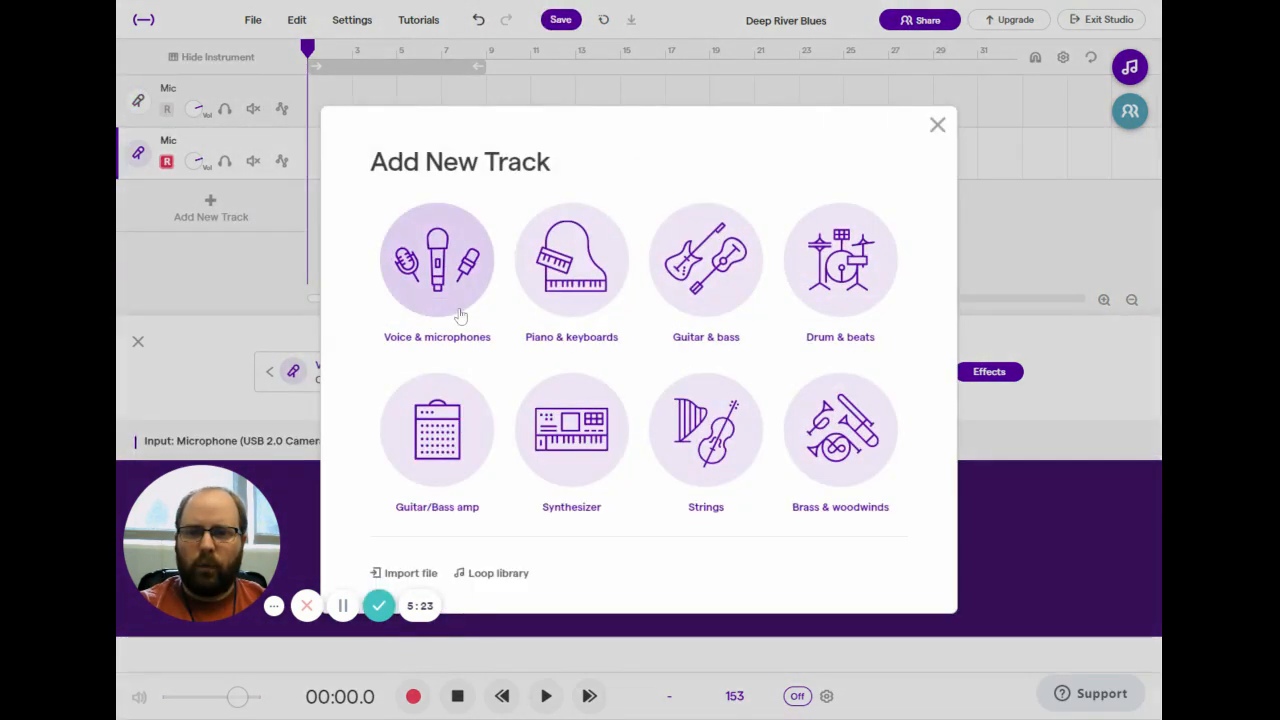
left_click(457, 305)
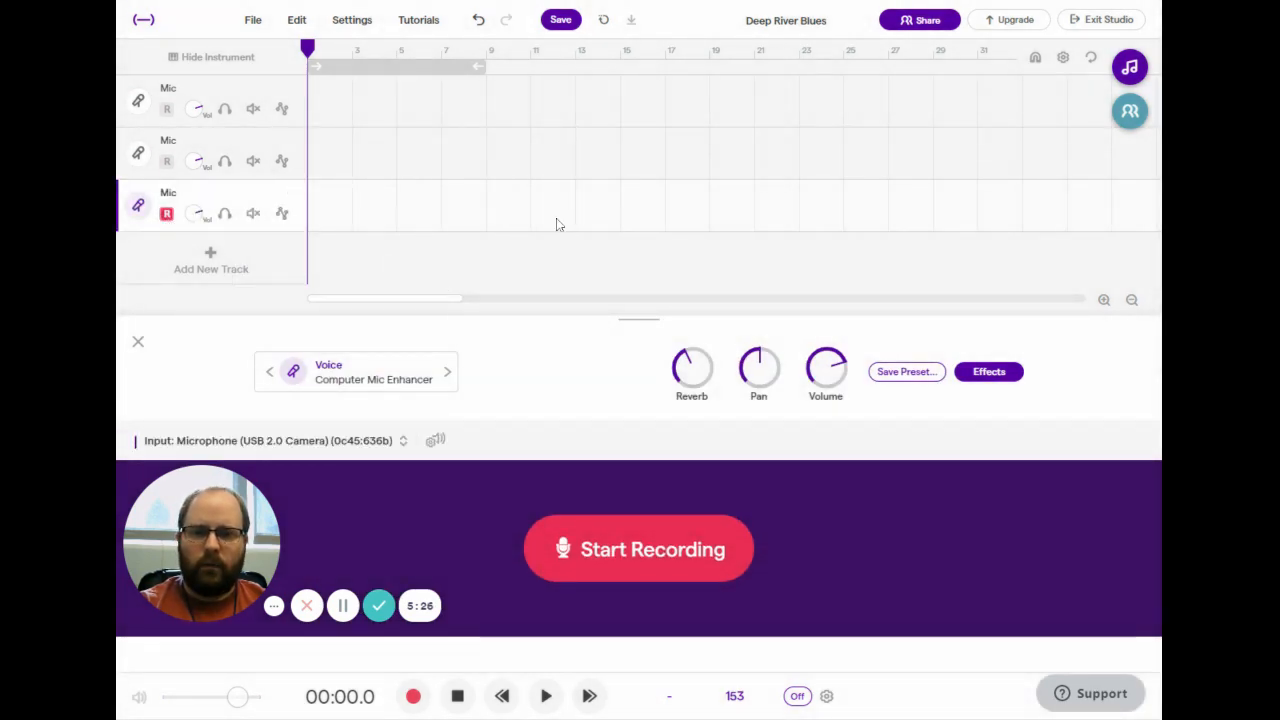
left_click(166, 161)
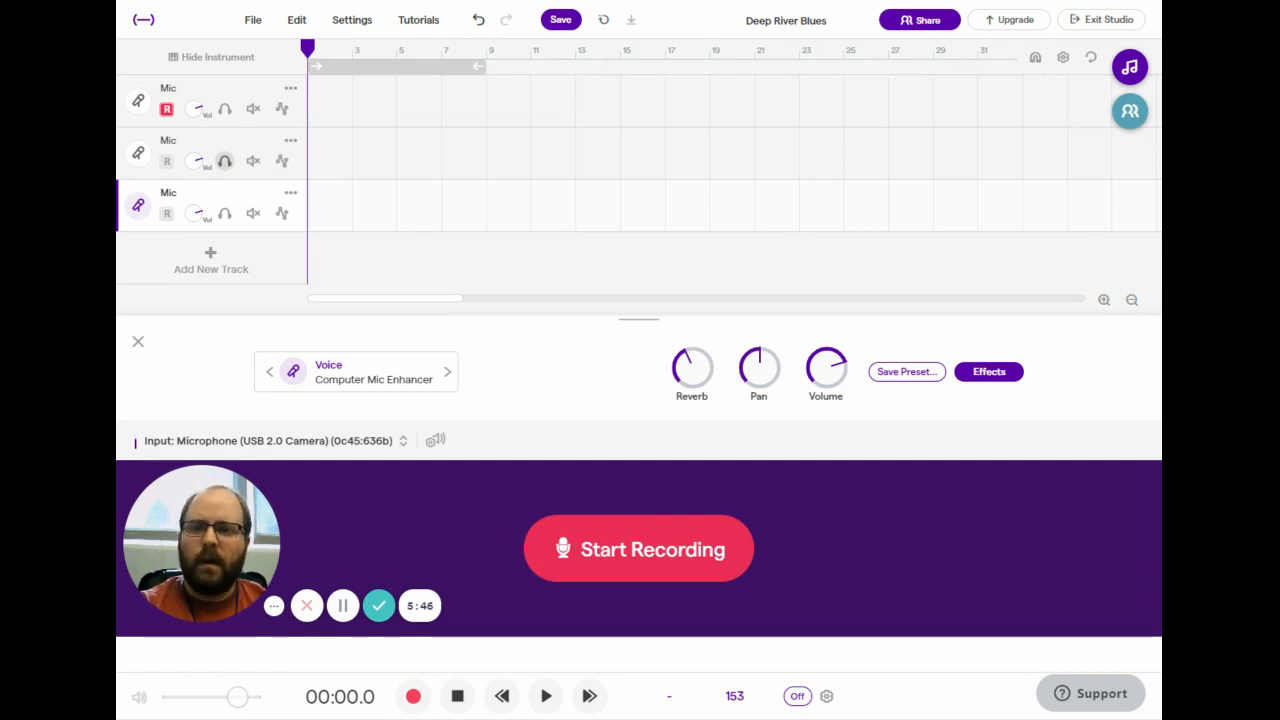
- Delete the two extra mic tracks so that a single mic track is left
left_click(291, 142)
left_click(380, 224)
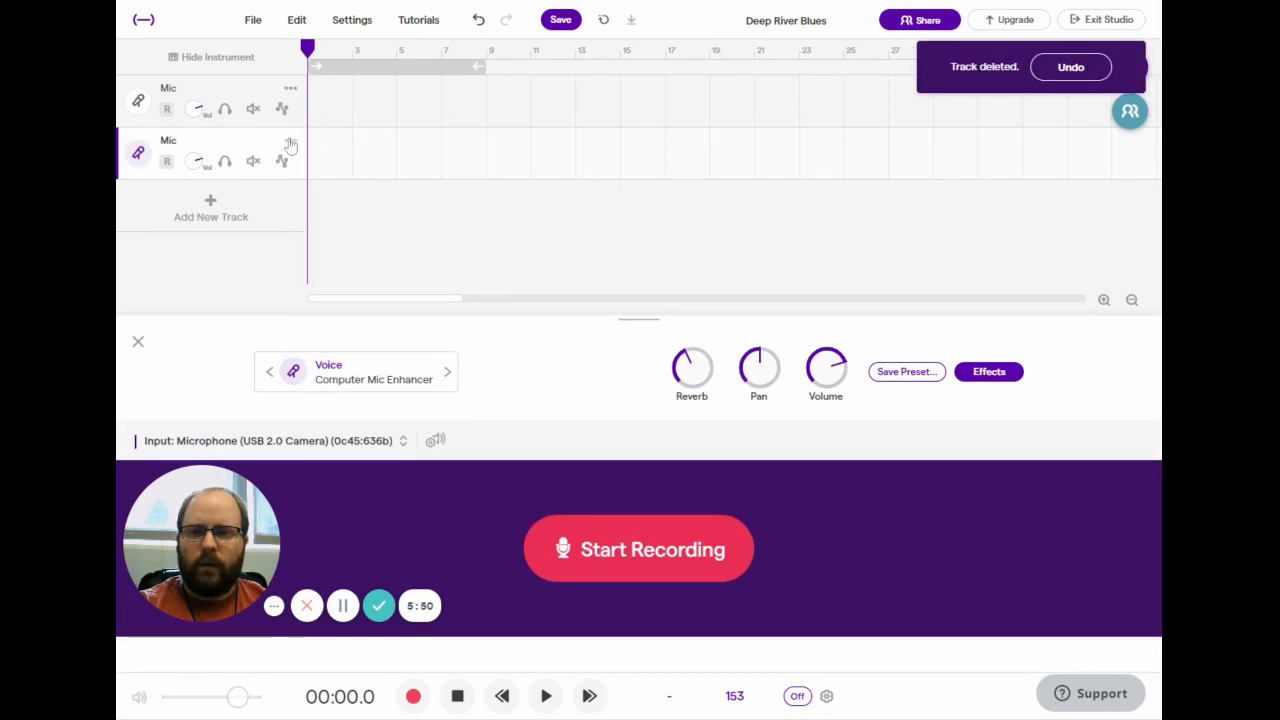
left_click(290, 145)
left_click(349, 226)
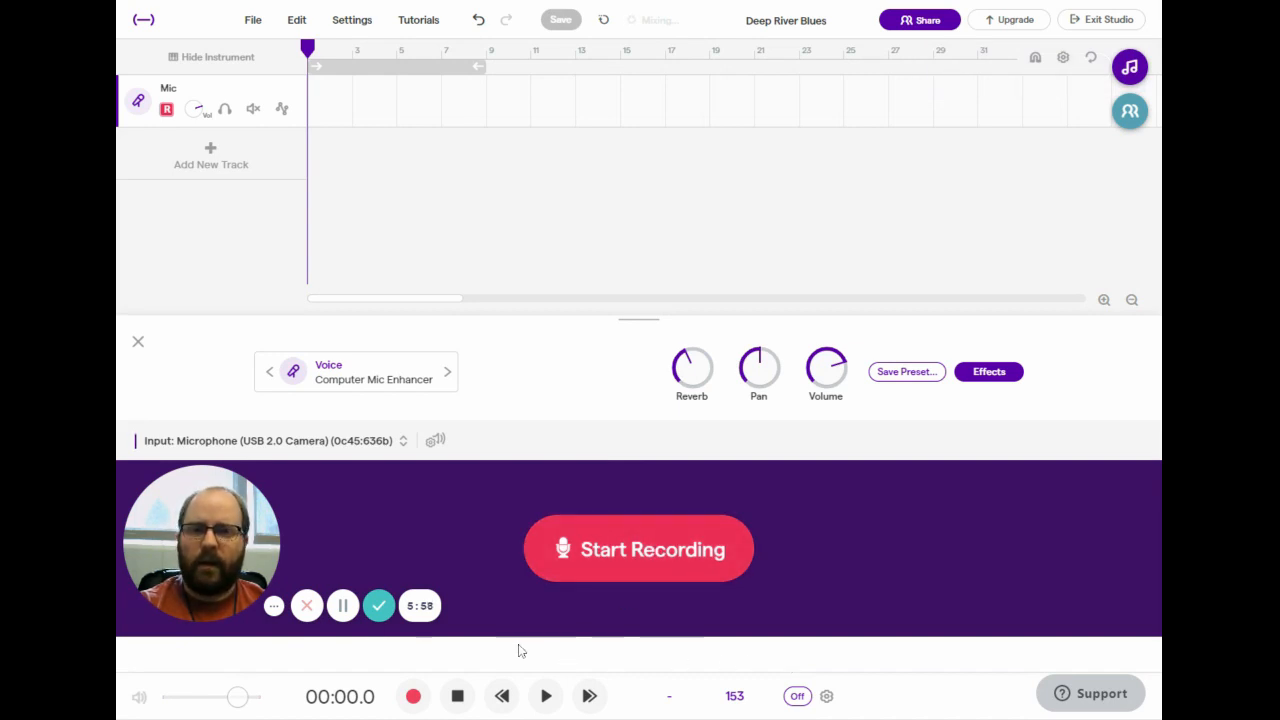
- Record a test take of about 27 seconds on the mic track, turning the metronome on during recording
left_click(651, 548)
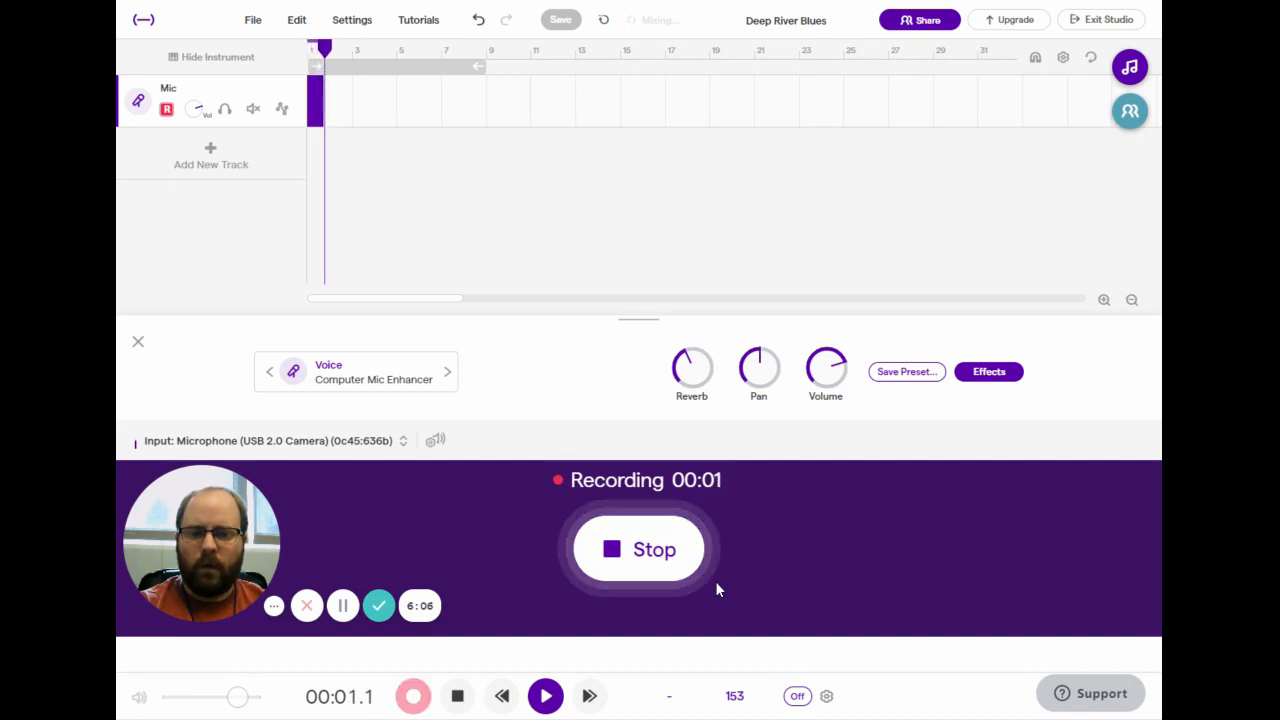
left_click(797, 696)
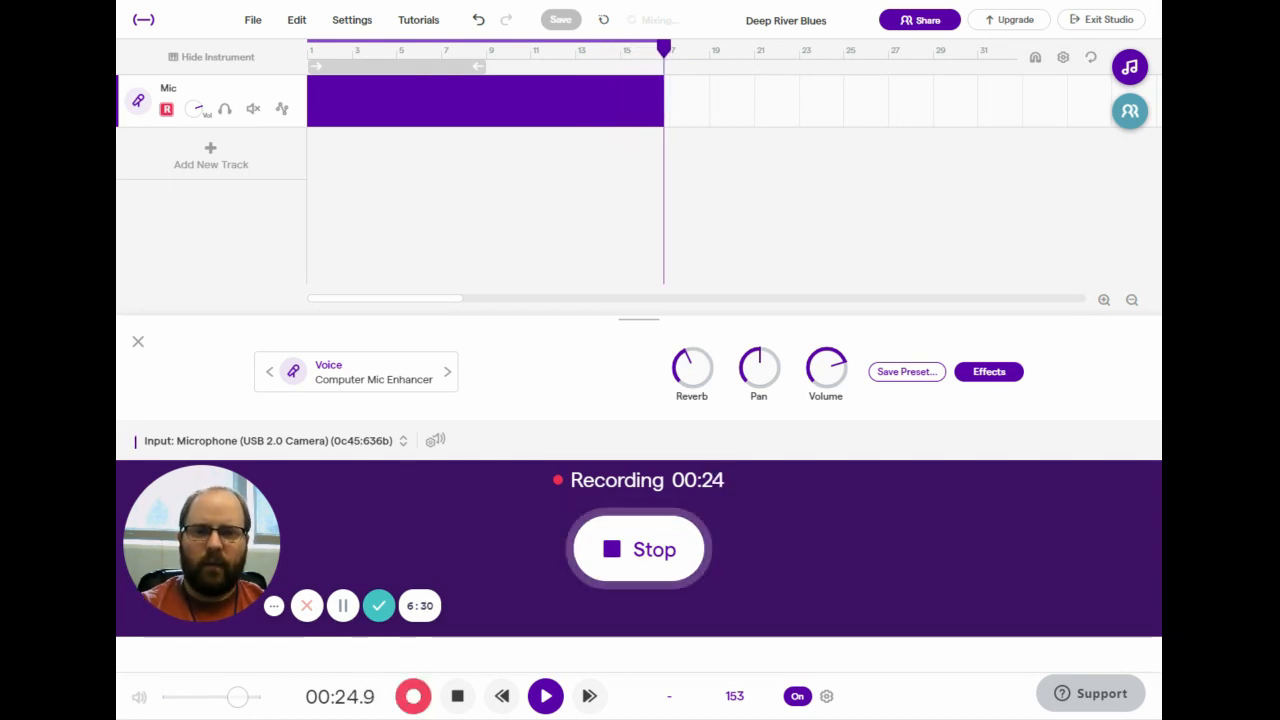
left_click(649, 548)
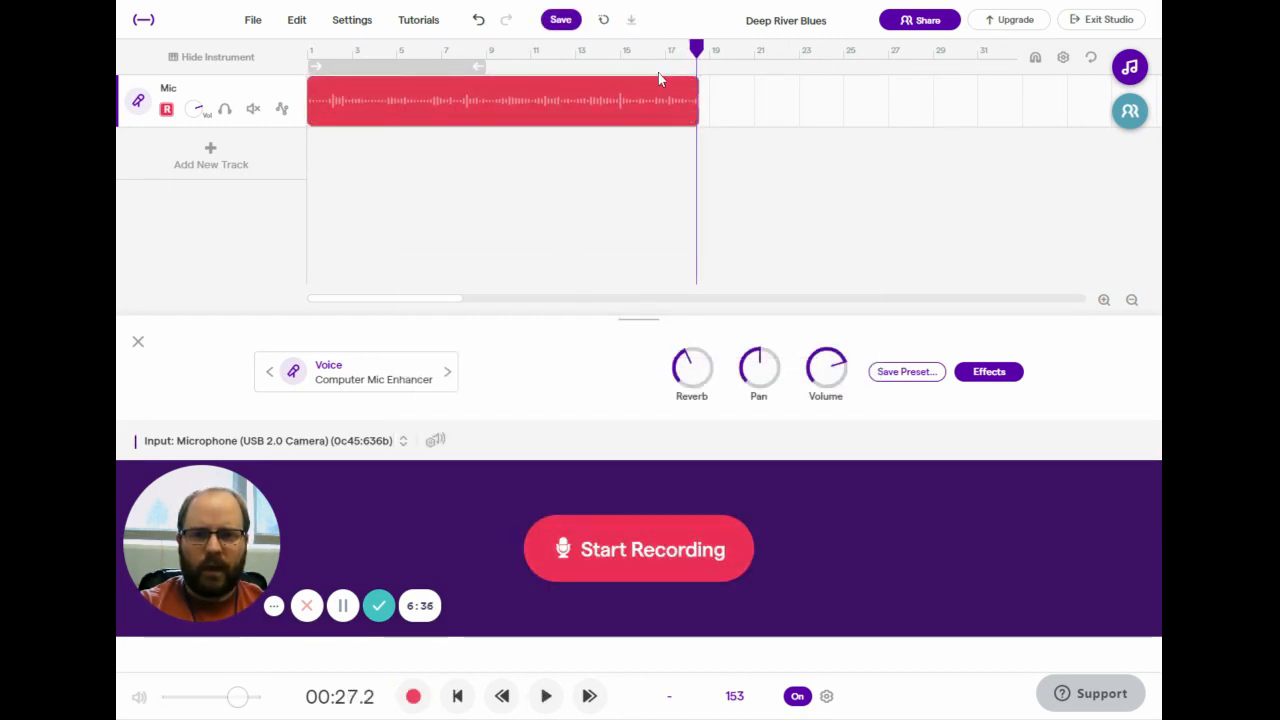
- Play back part of the recorded take from about bar 4 with the metronome on, and continue with it off
left_click(375, 60)
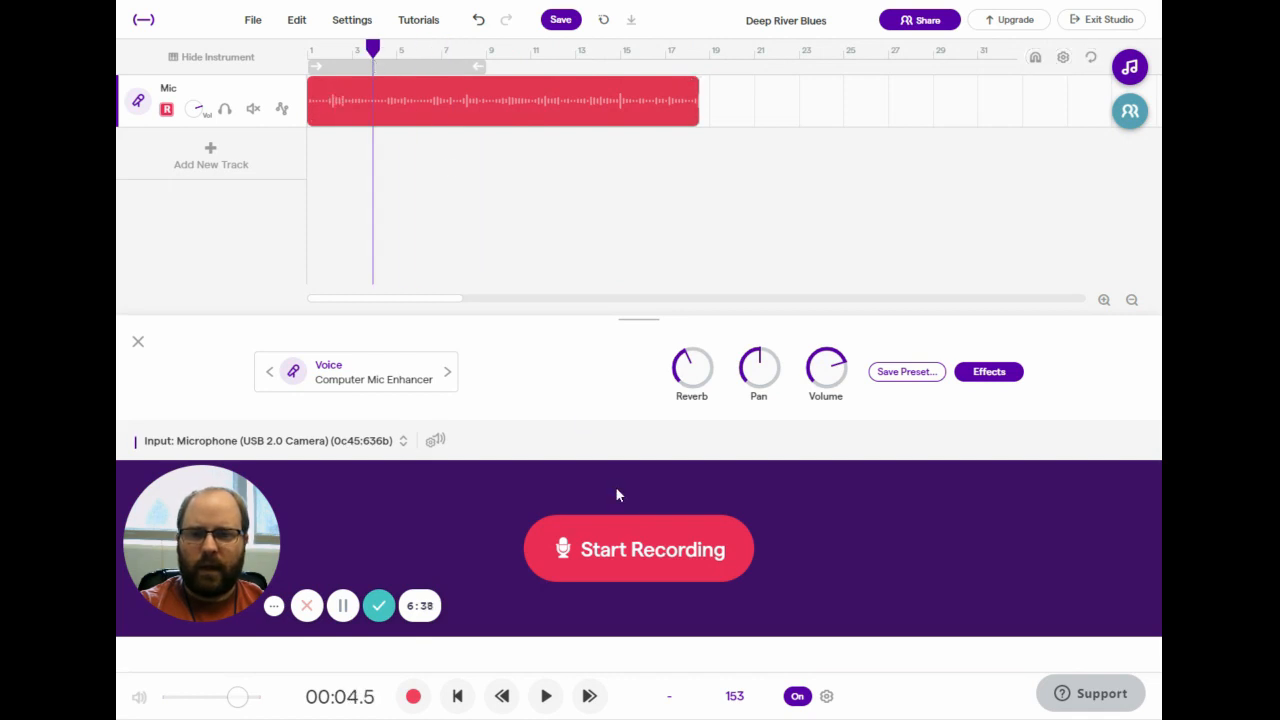
left_click(545, 696)
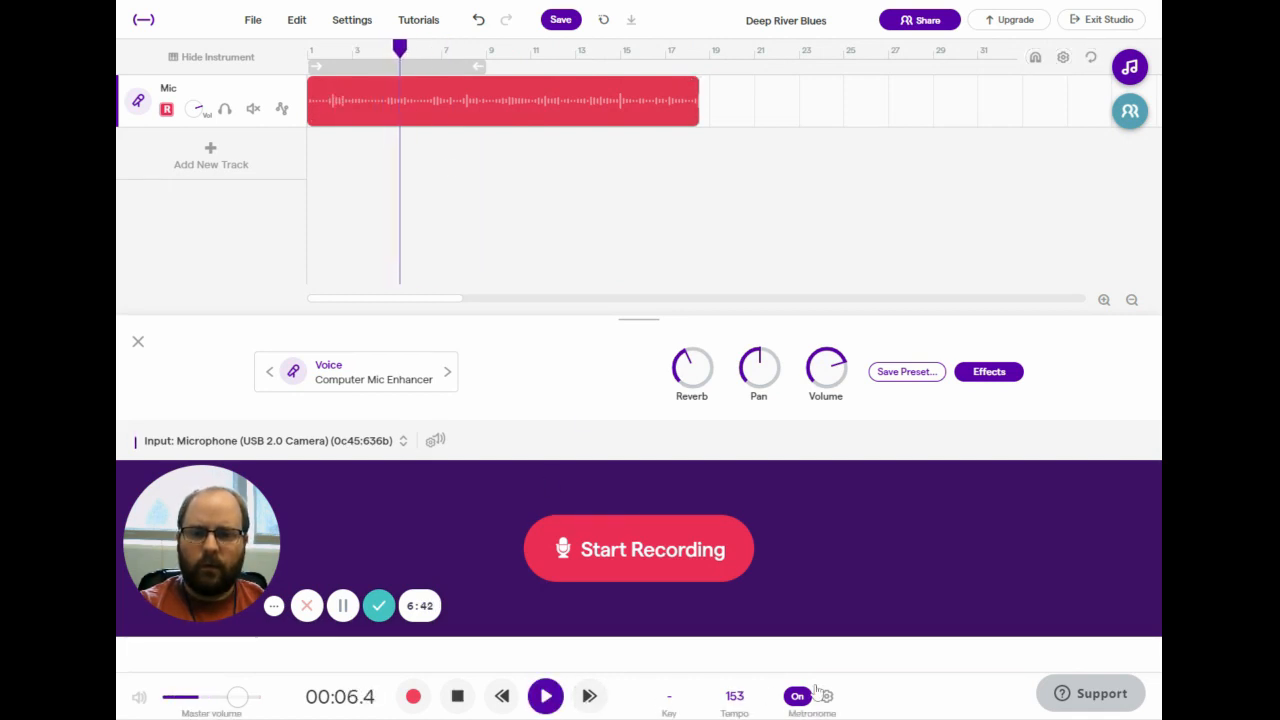
left_click(457, 697)
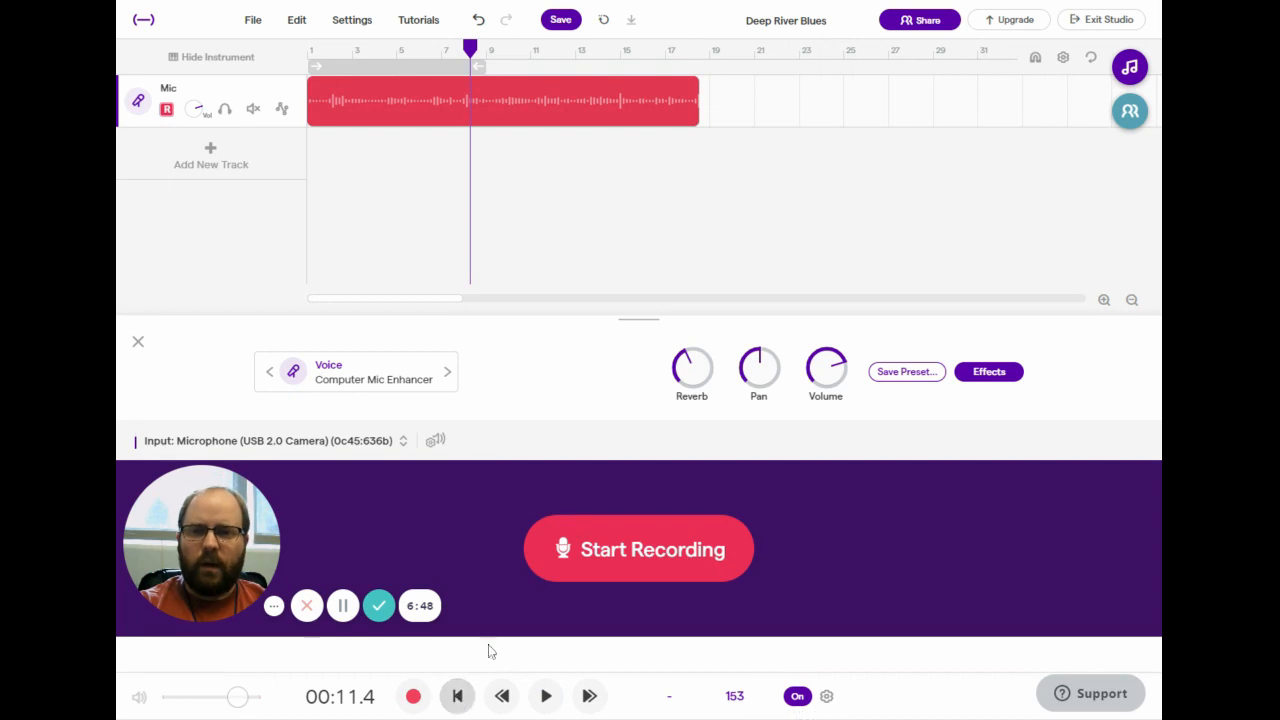
left_click(797, 696)
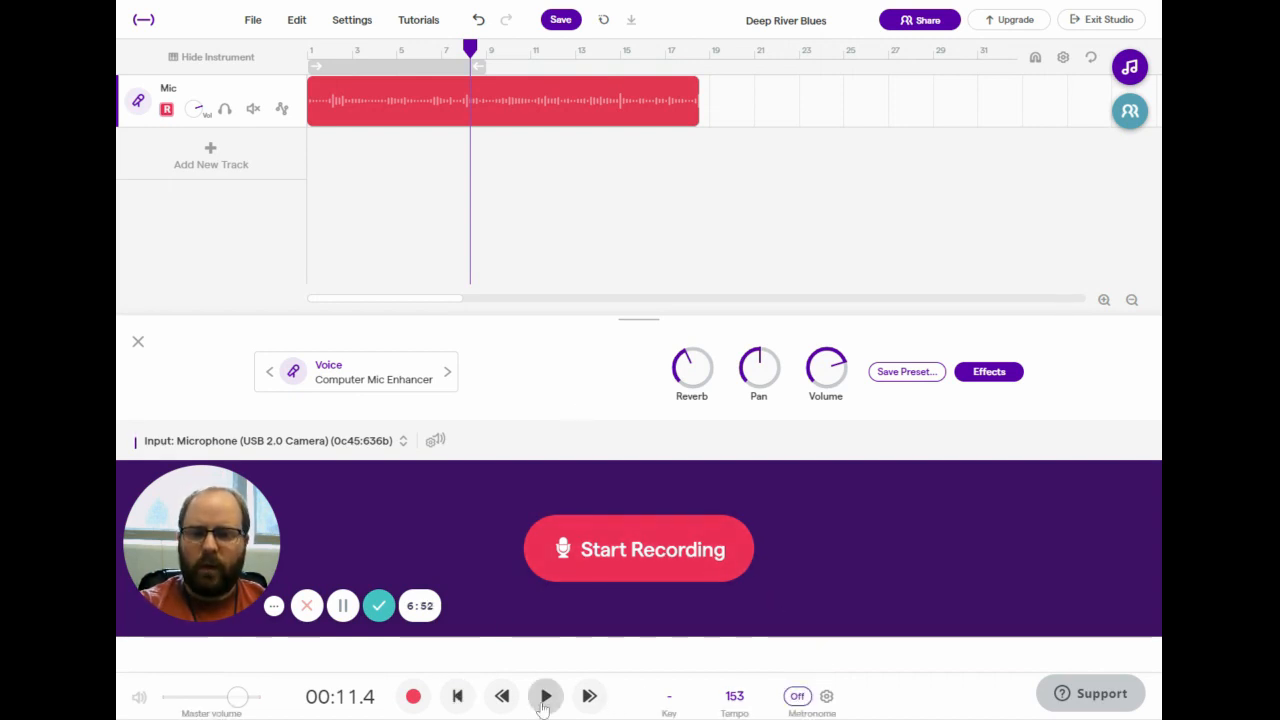
left_click(544, 700)
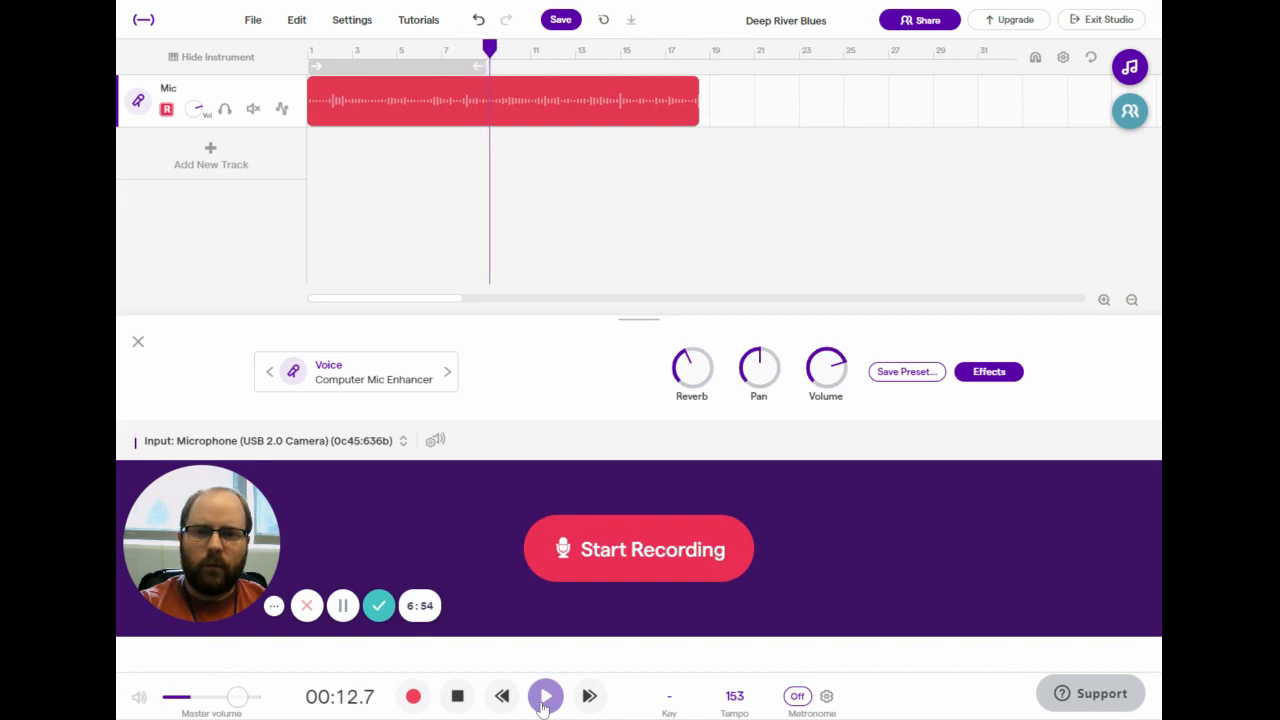
left_click(458, 707)
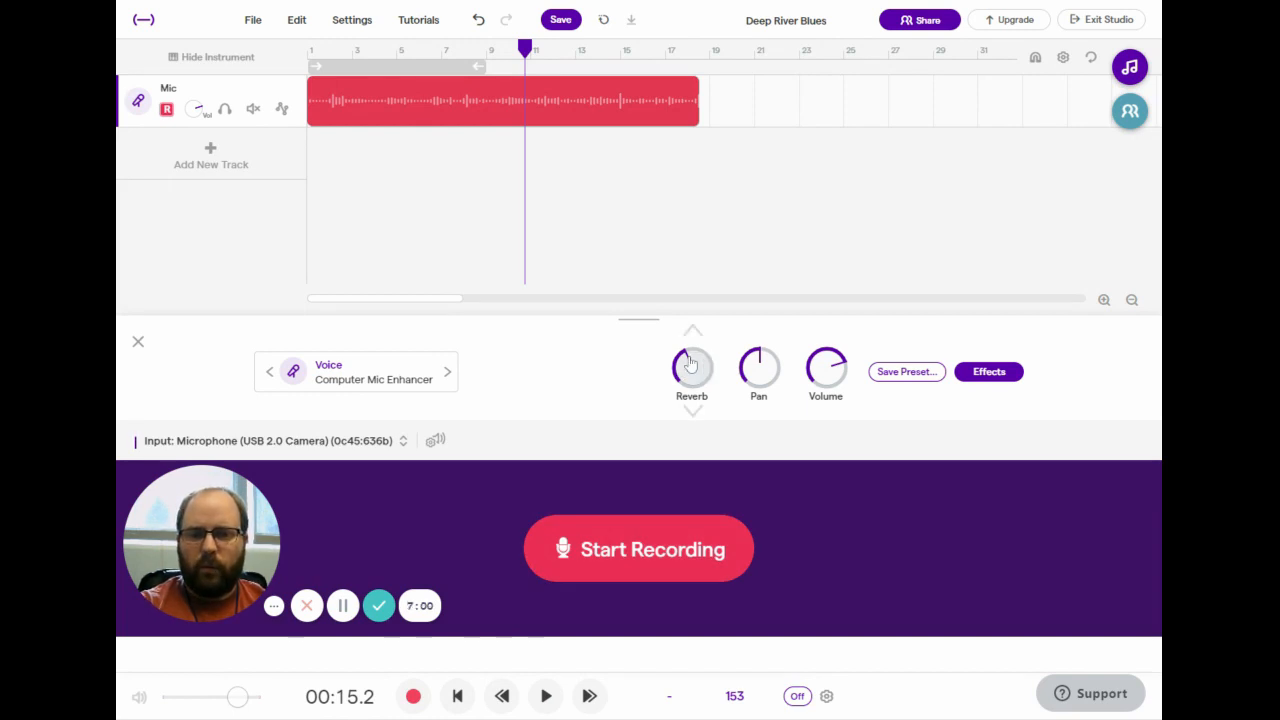
- Turn the mic track's reverb down to its minimum
left_click_drag(690, 363, 705, 462)
left_click_drag(590, 408, 610, 455)
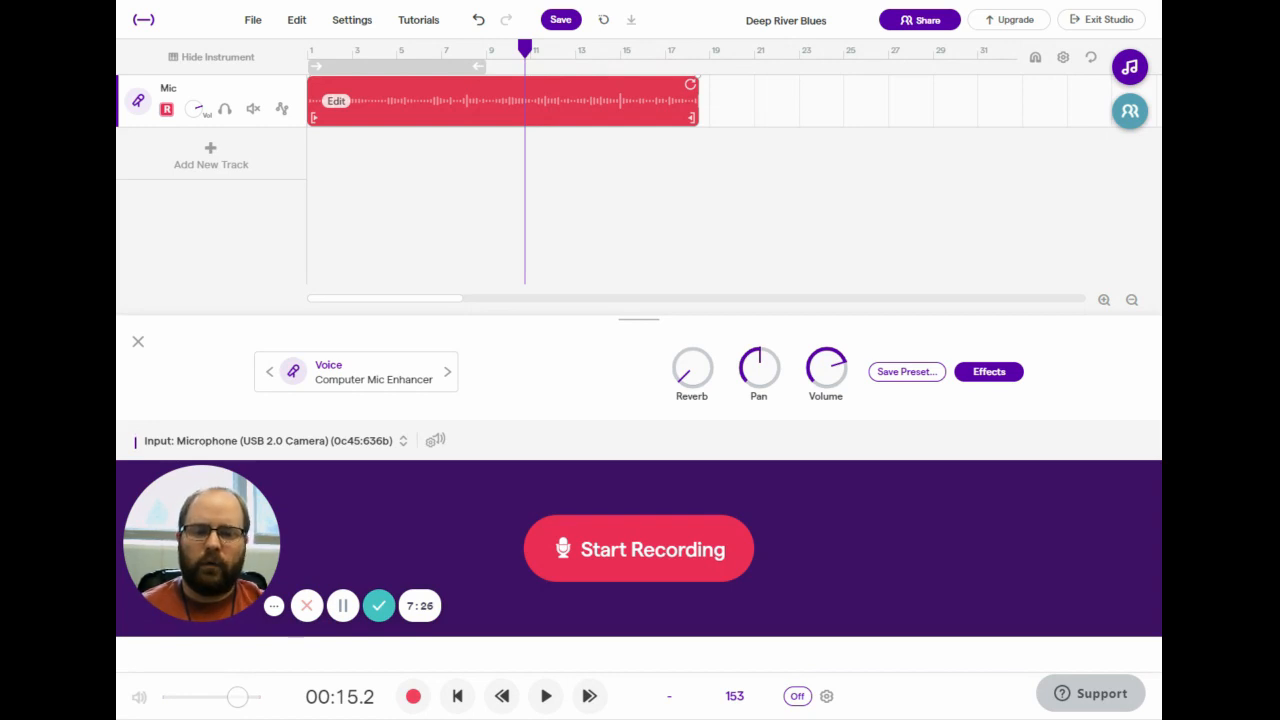
- Delete the test recording from the mic track and return the playhead to the start of the timeline
left_click(610, 100)
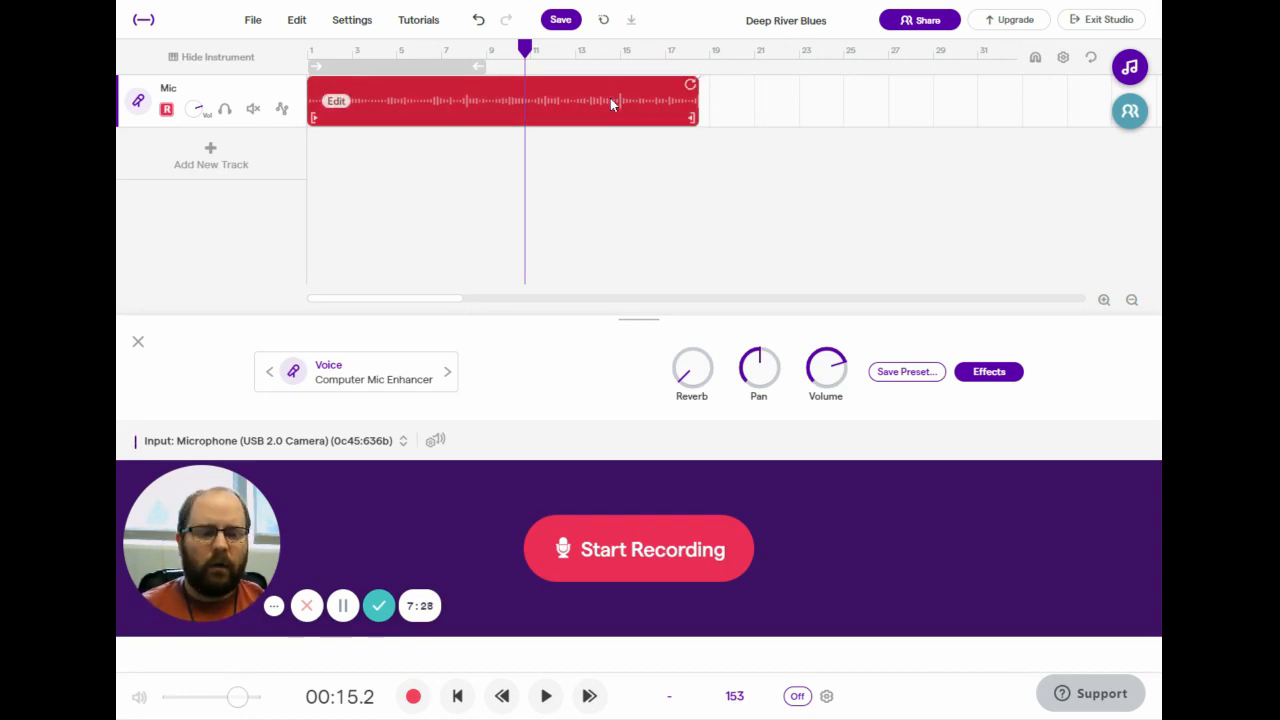
key("Delete")
left_click_drag(525, 48, 251, 69)
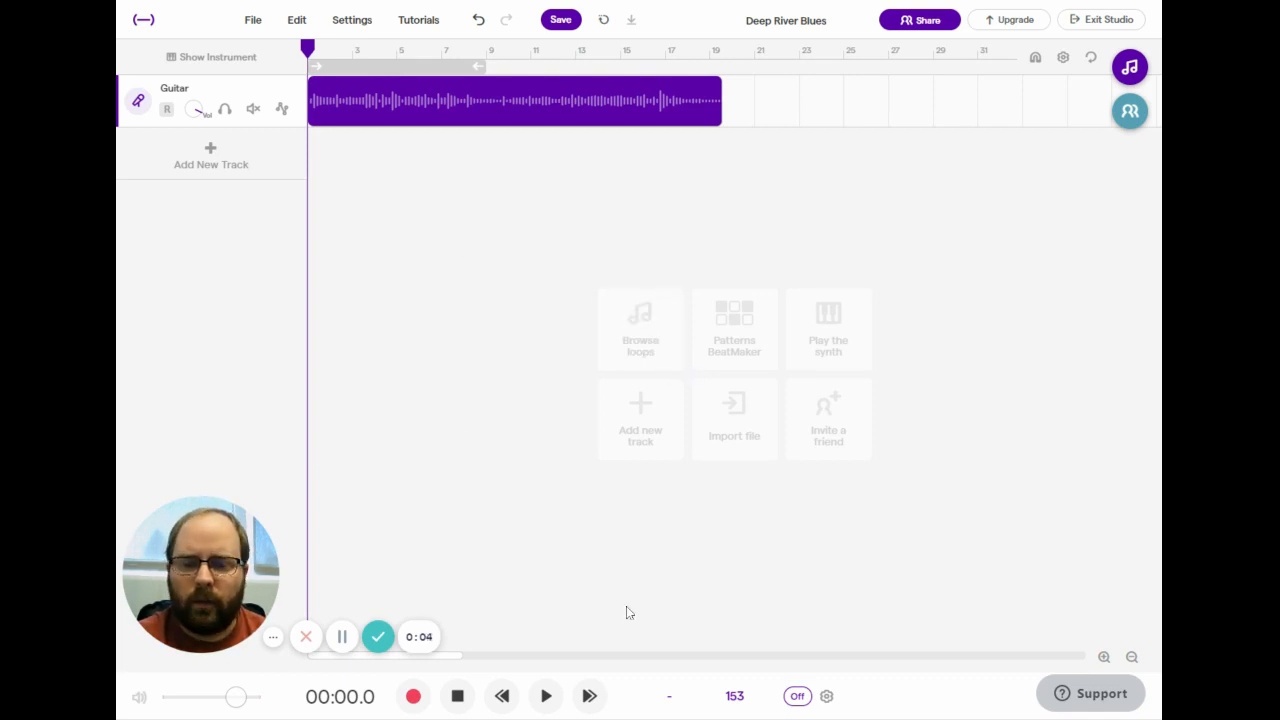
- Play back the whole guitar recording, open the Guitar track's name for editing without changing it, and return the playhead to the start
left_click(548, 696)
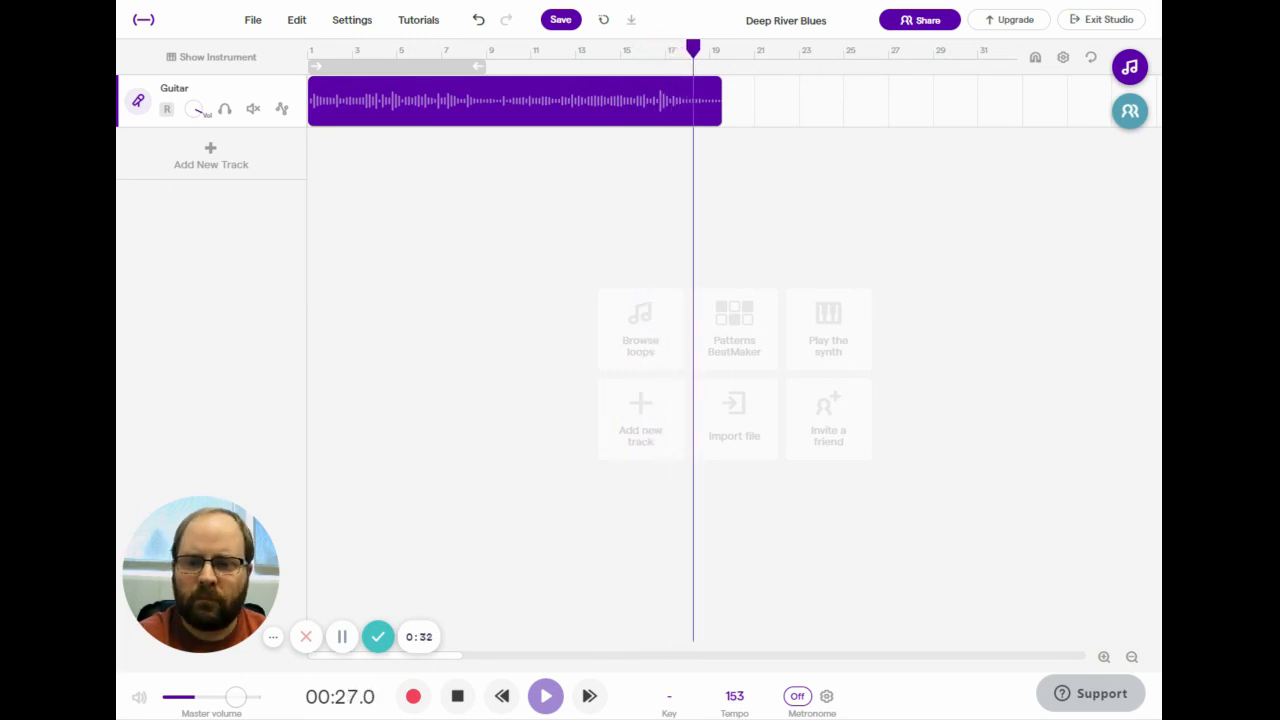
left_click(458, 700)
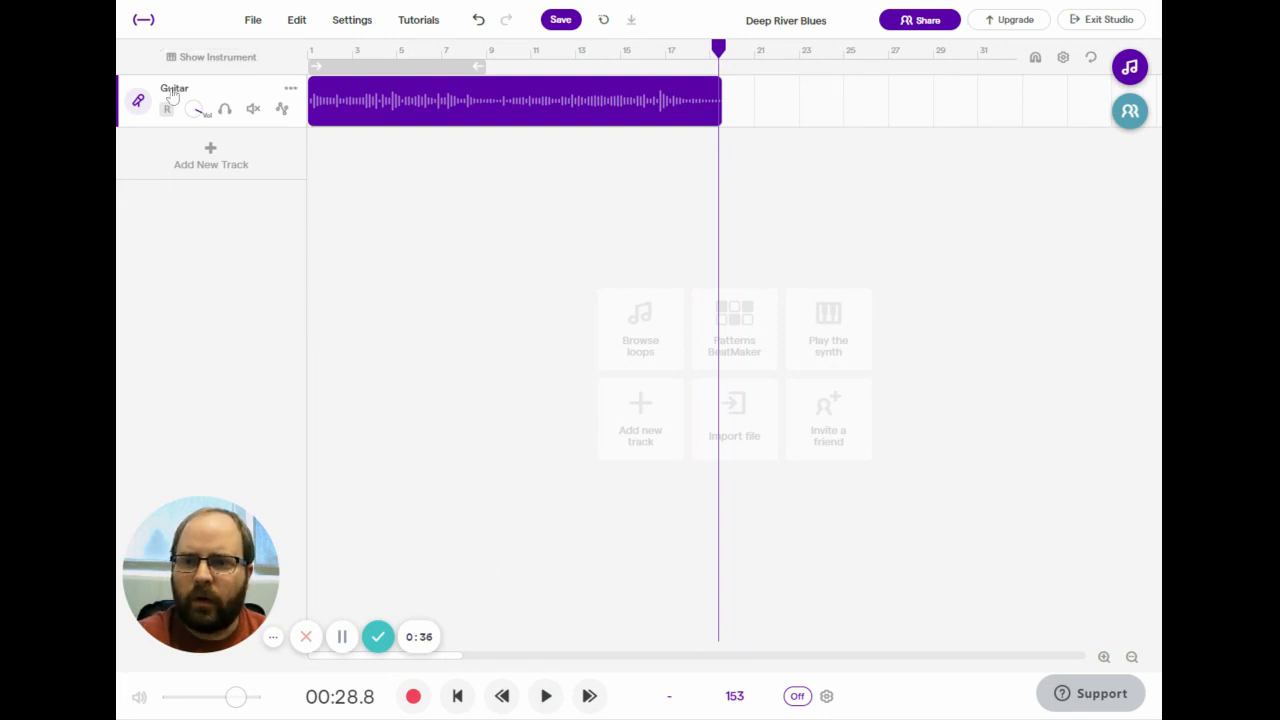
double_click(181, 91)
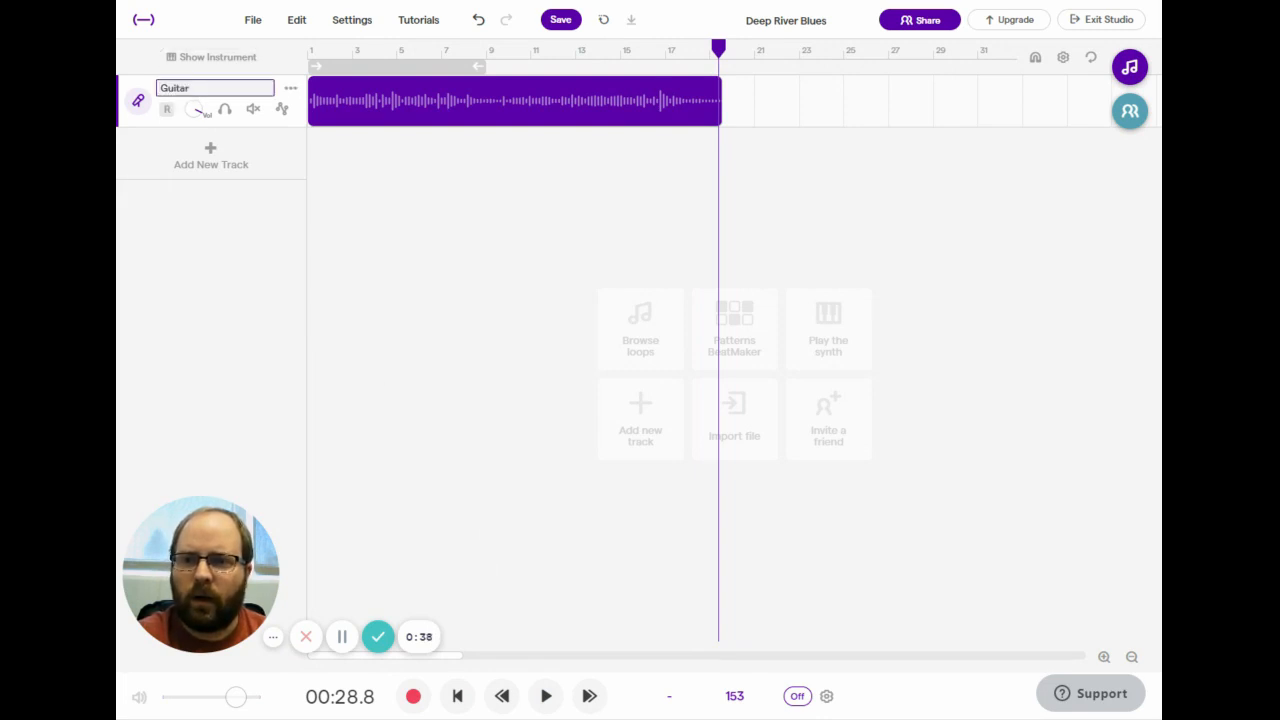
left_click(288, 225)
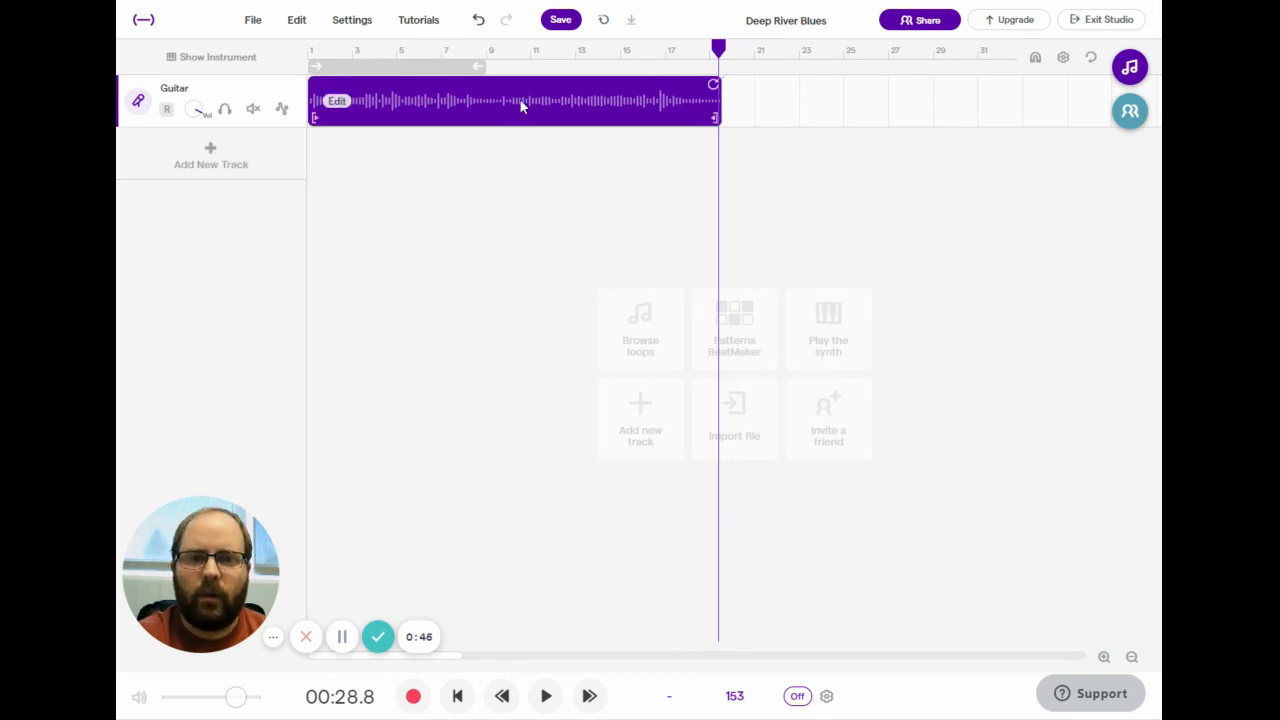
left_click_drag(719, 50, 300, 88)
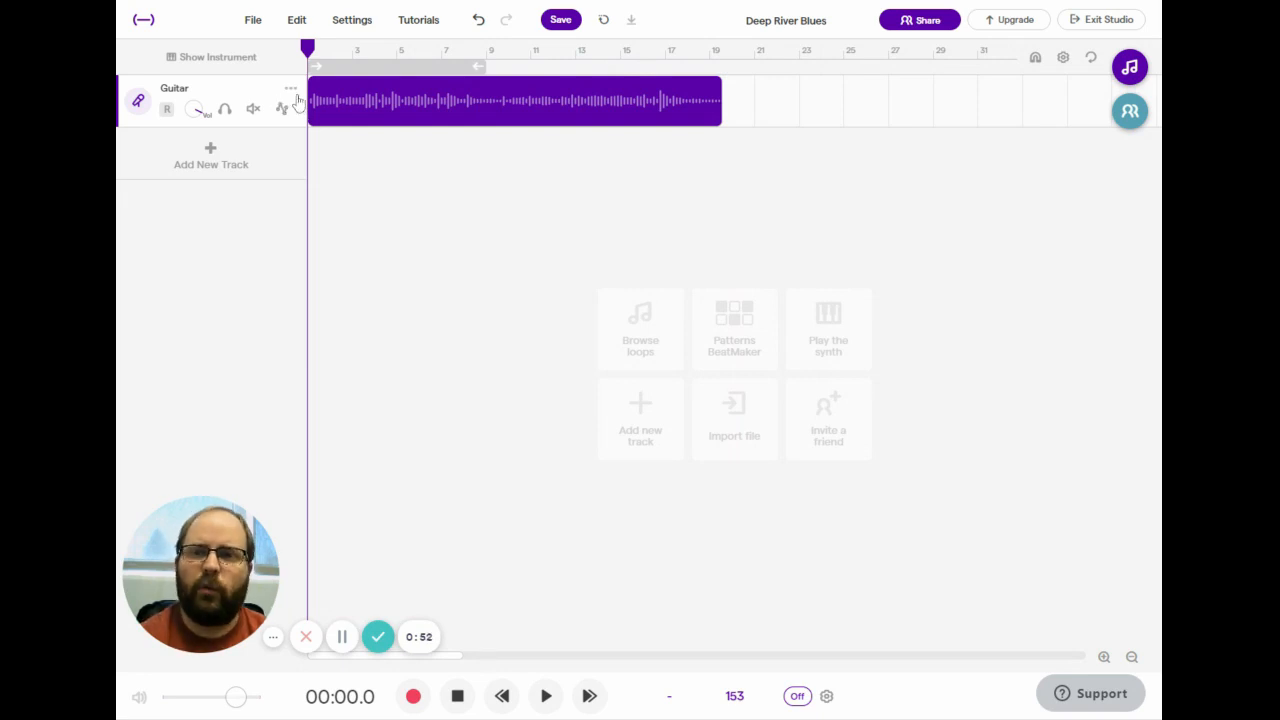
- Add a second track of the Voice & microphones type and delete it again
left_click(272, 162)
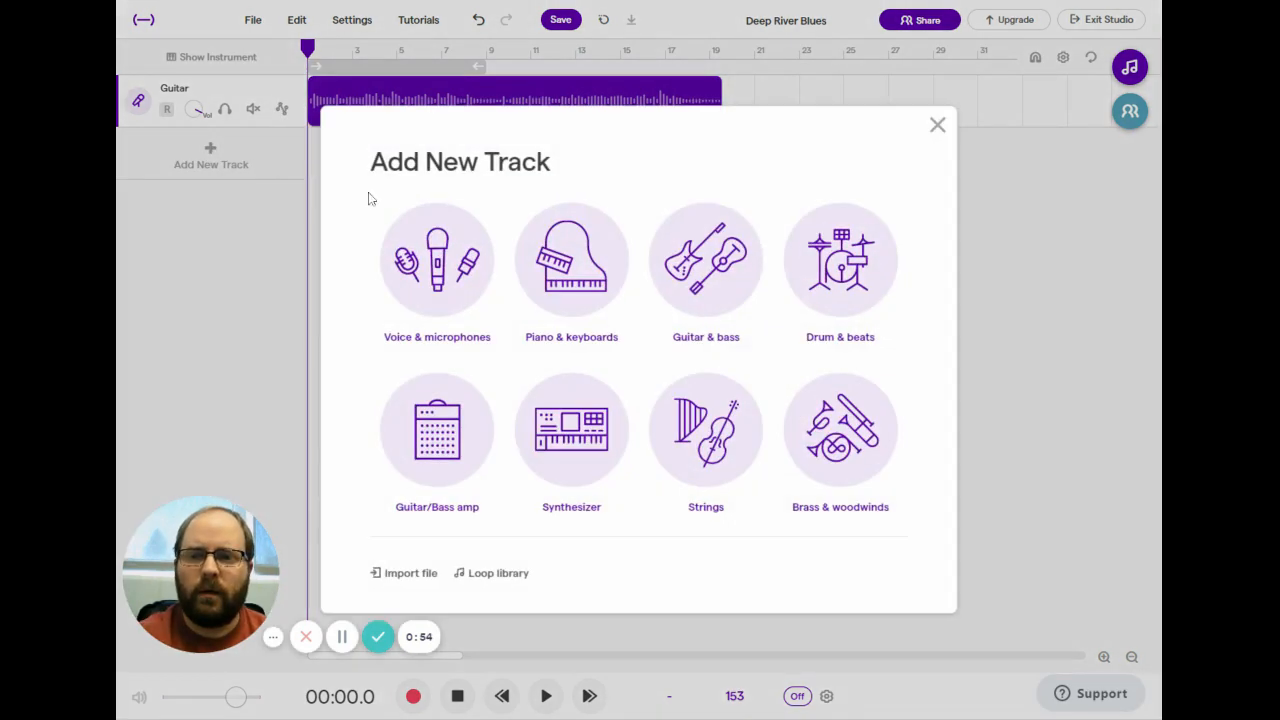
left_click(437, 255)
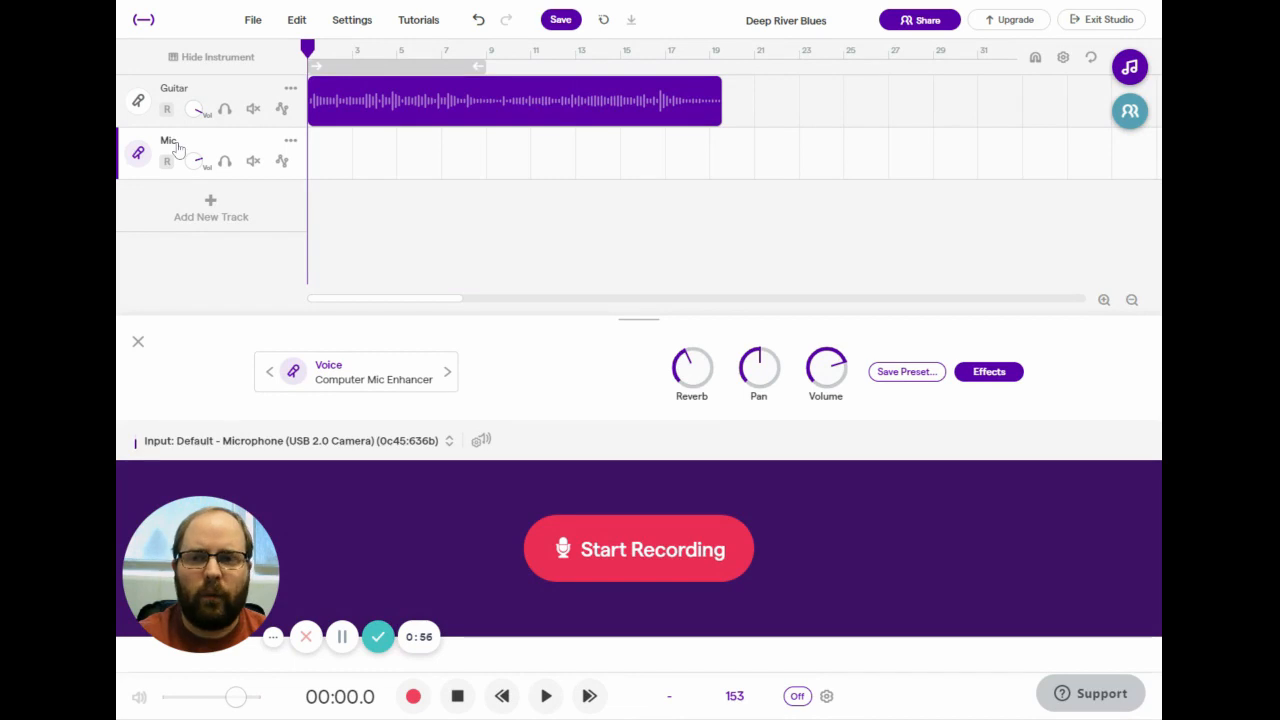
left_click(290, 141)
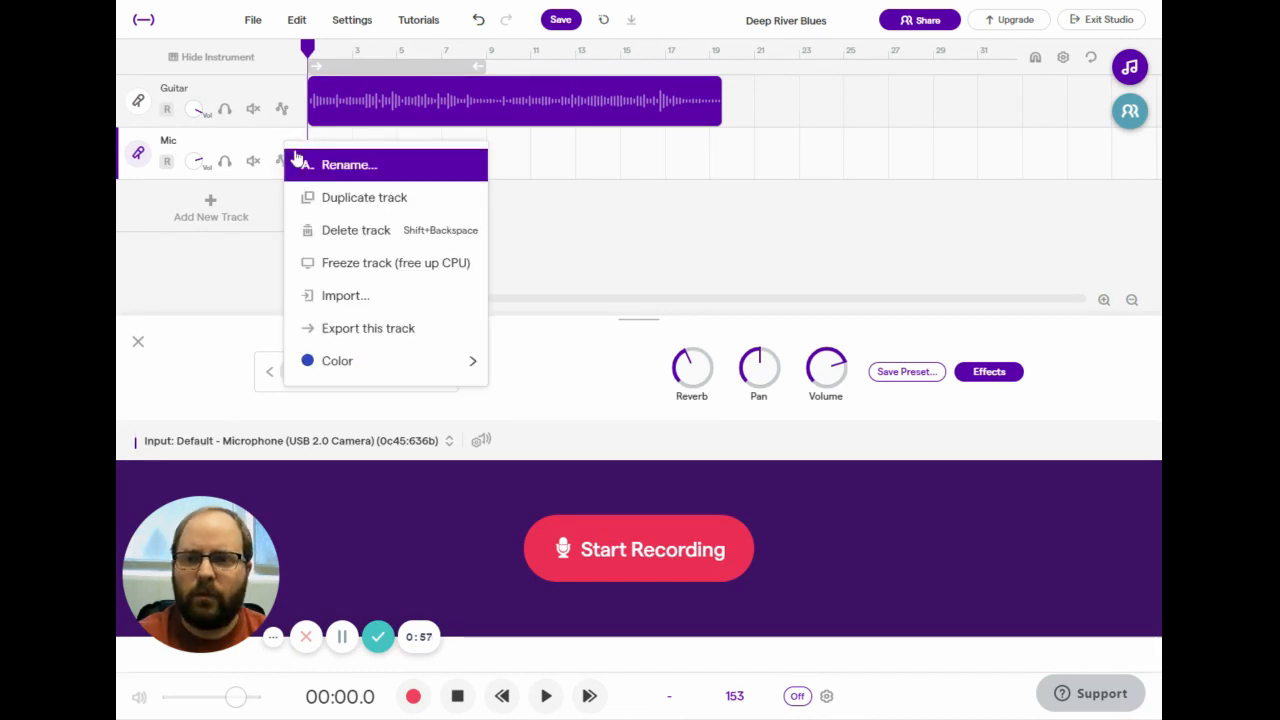
left_click(385, 231)
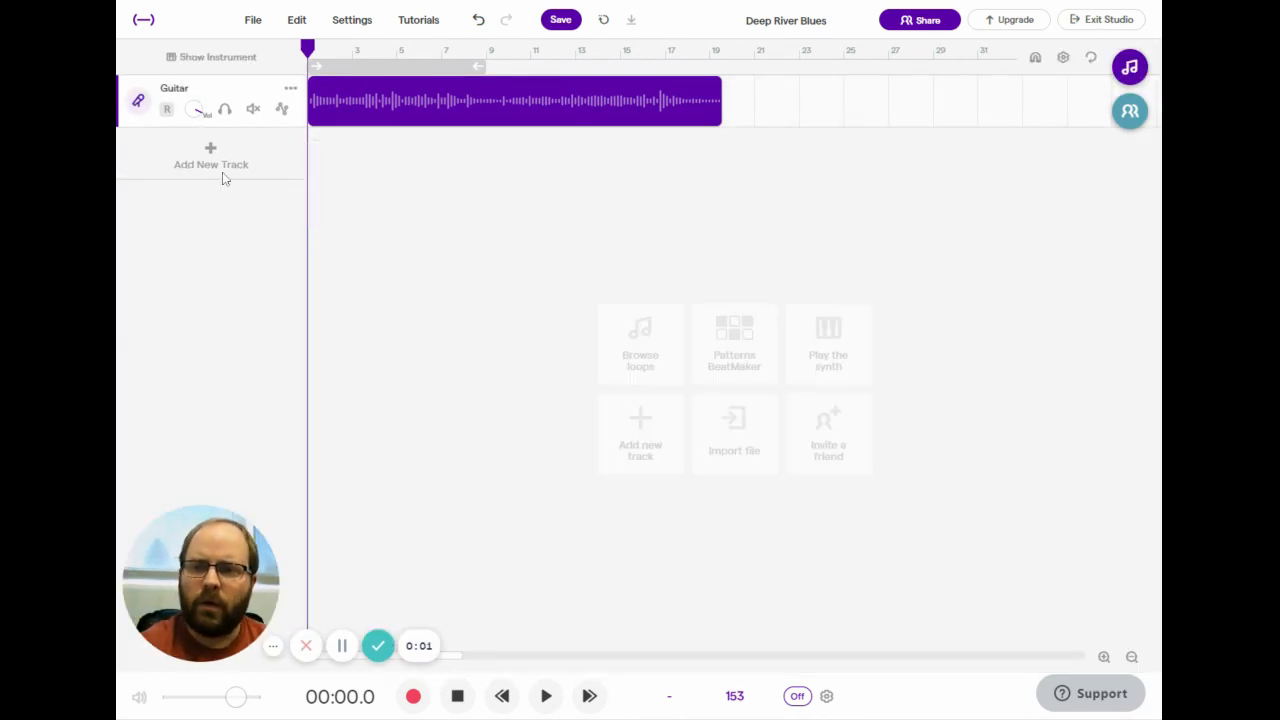
- Turn the Guitar track's reverb down to its minimum and play back the first bars to hear it dry
left_click(139, 104)
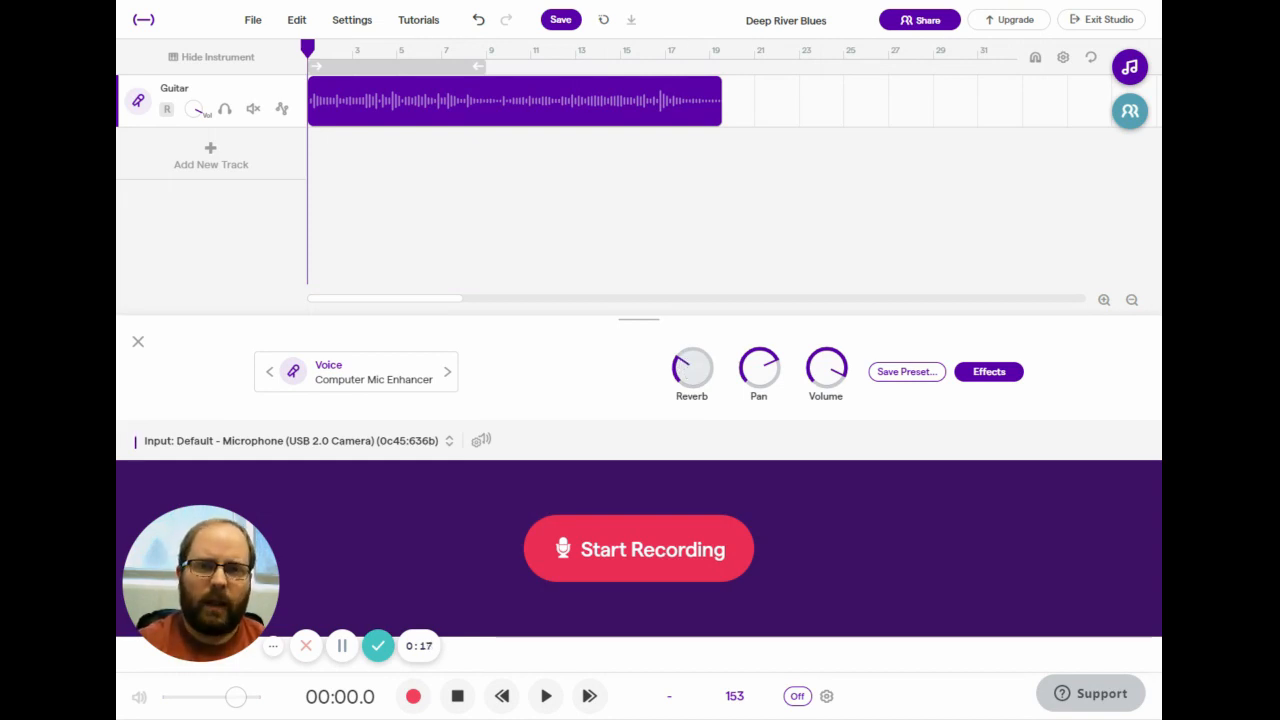
left_click_drag(692, 368, 580, 414)
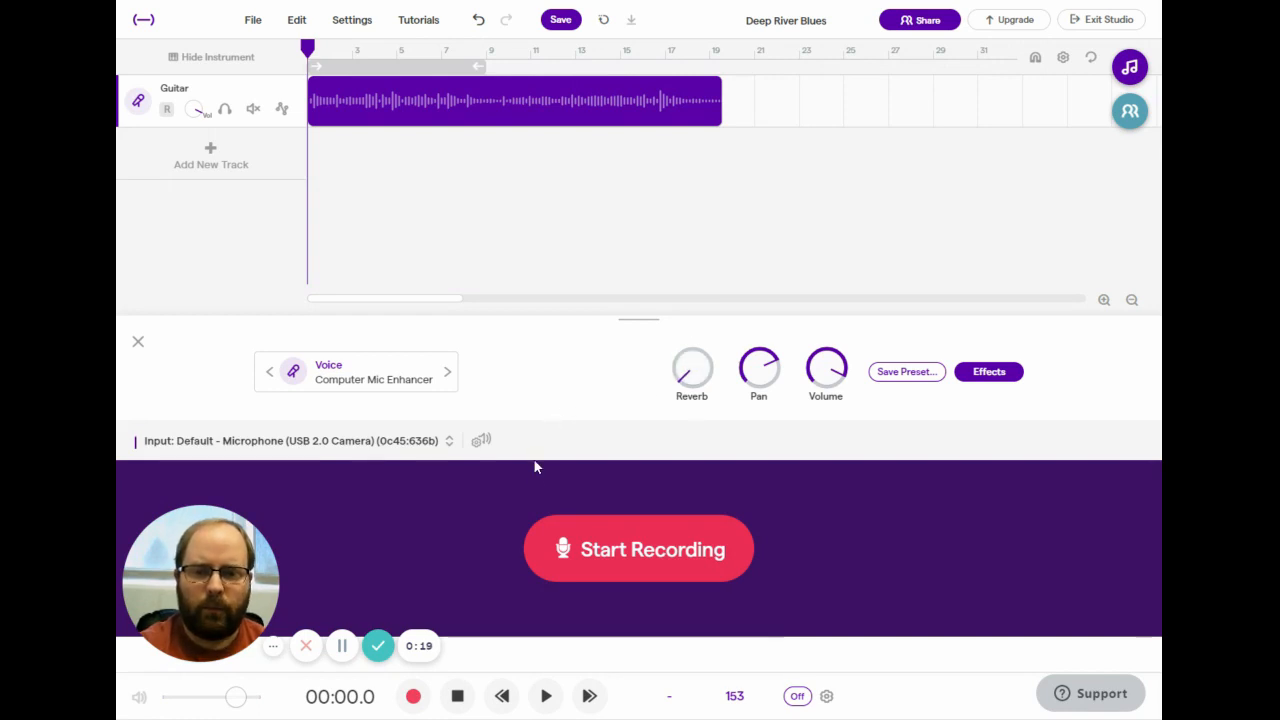
key("space")
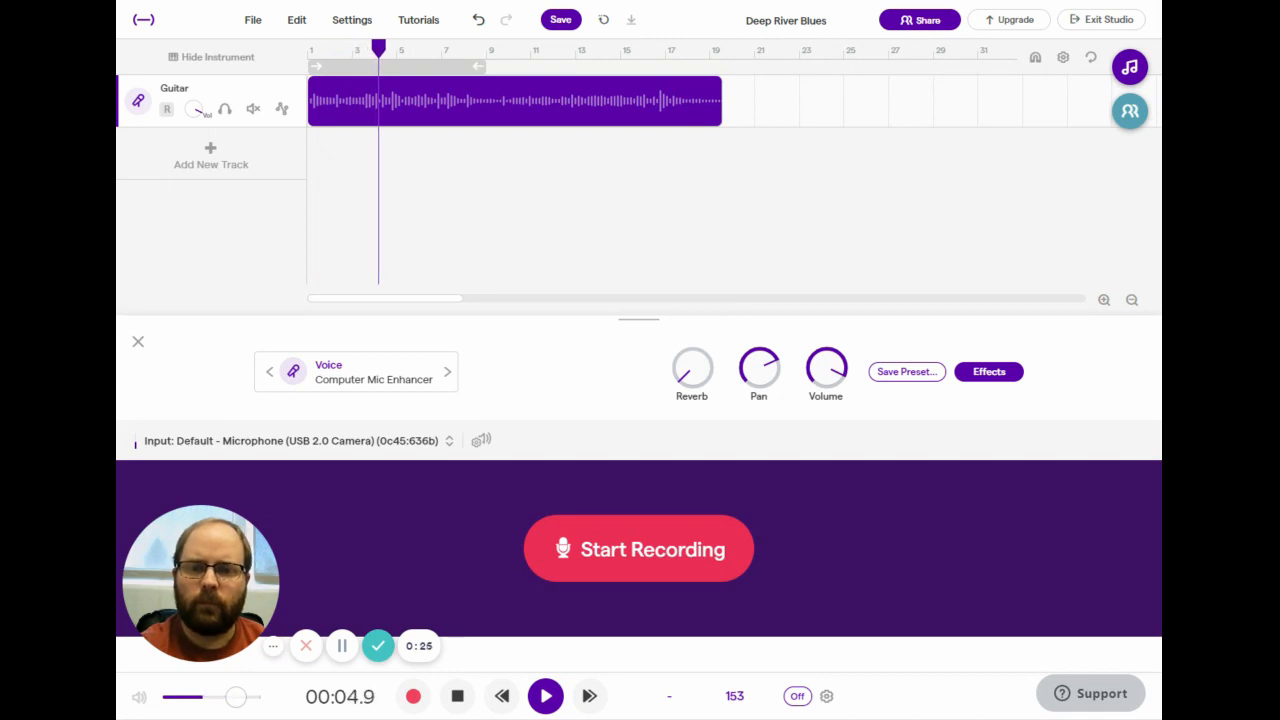
key("space")
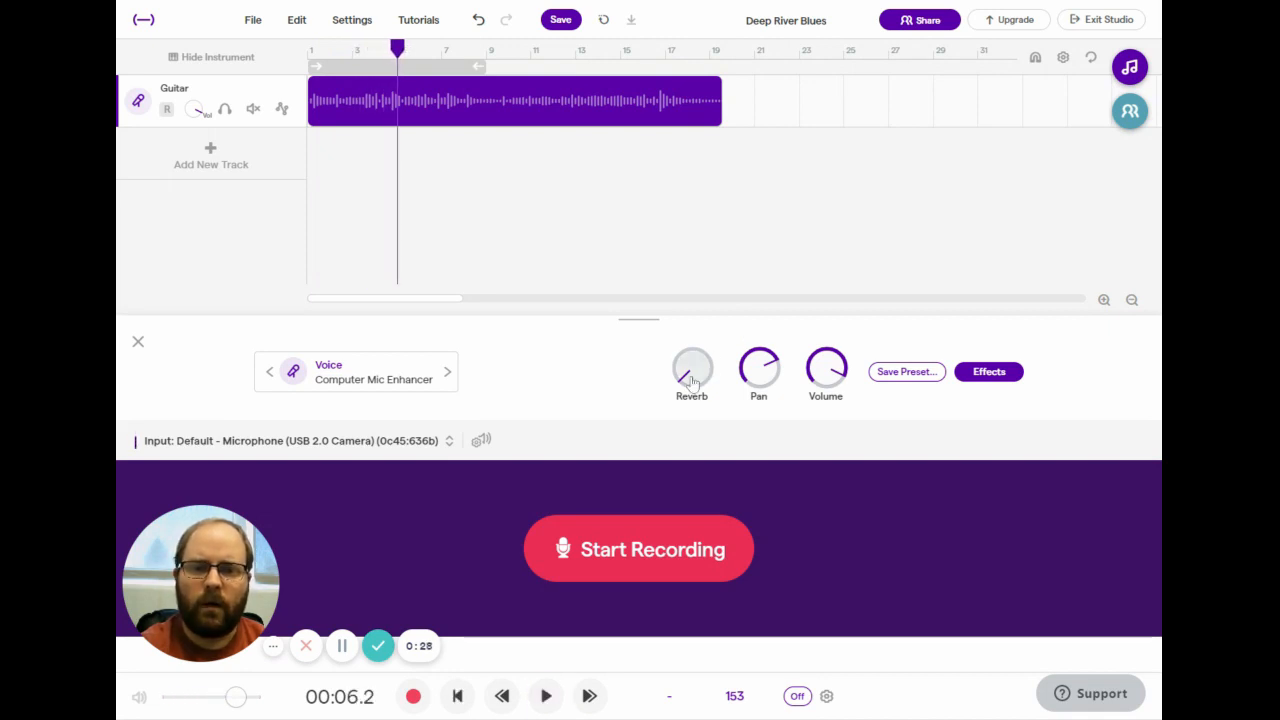
- Raise the Guitar track's reverb to about a quarter and up to its maximum, listening to the playback at each setting
left_click_drag(712, 384, 758, 392)
key("space")
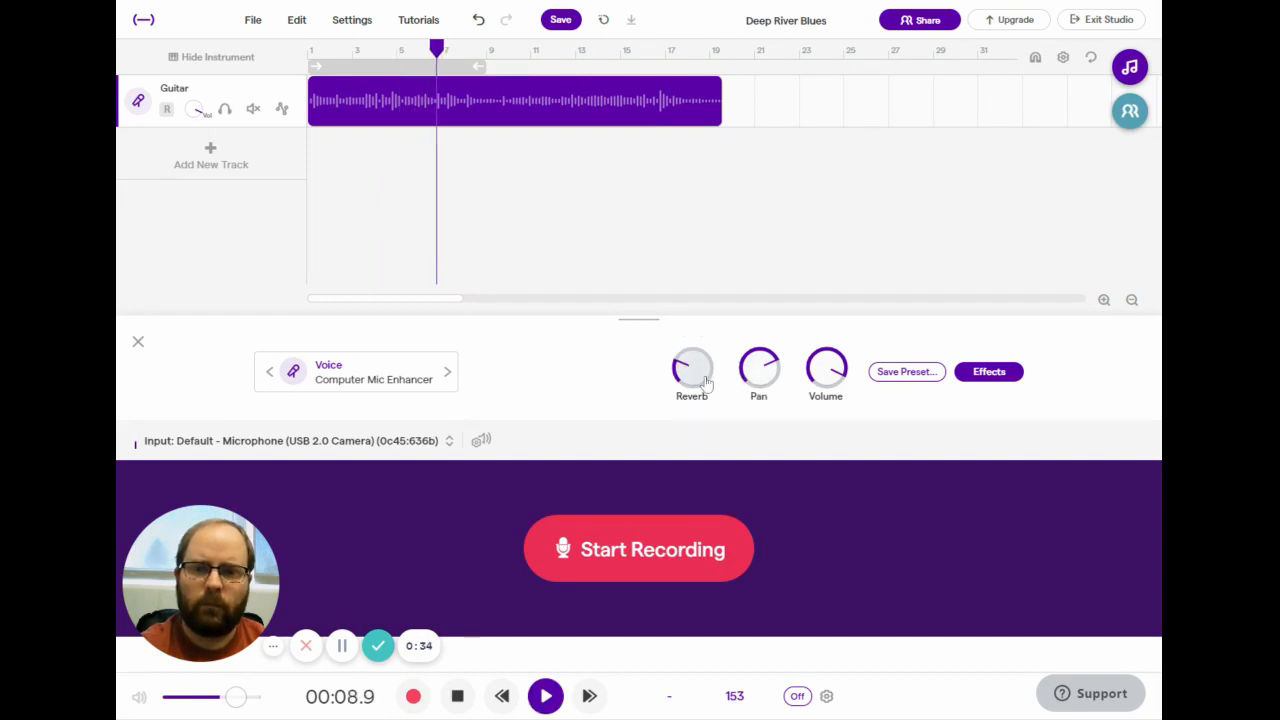
left_click_drag(682, 374, 988, 408)
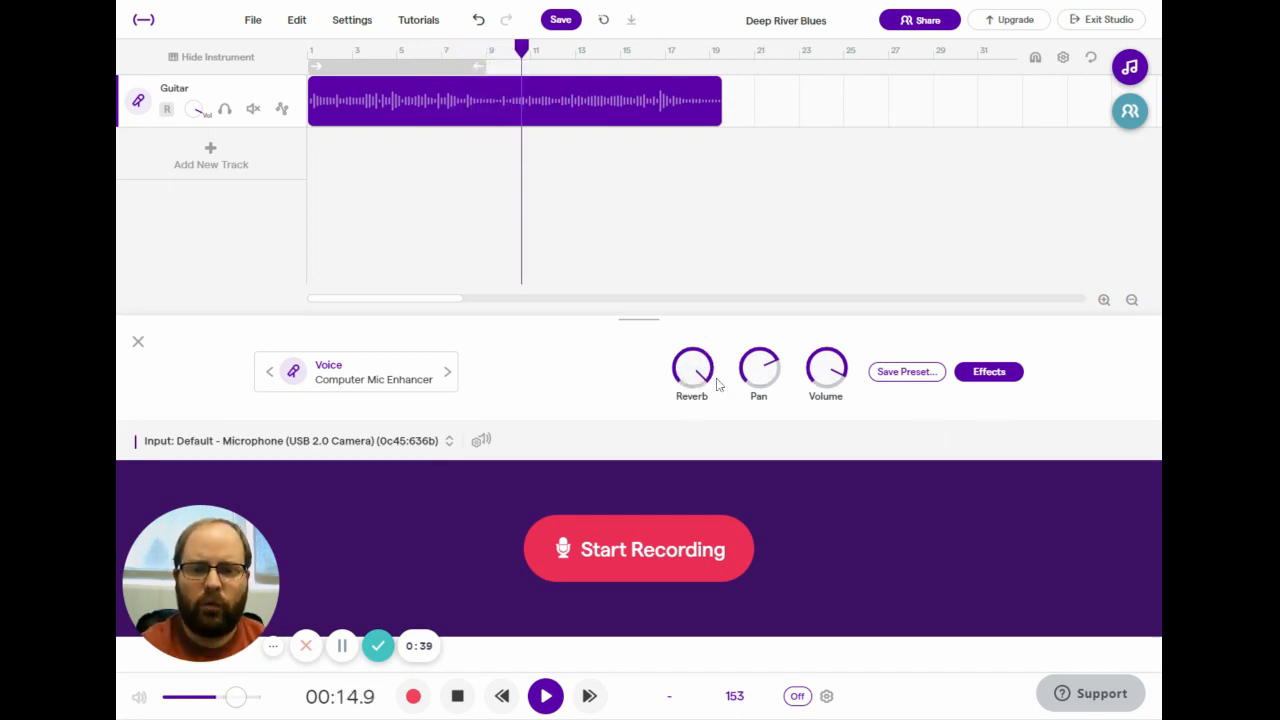
key("space")
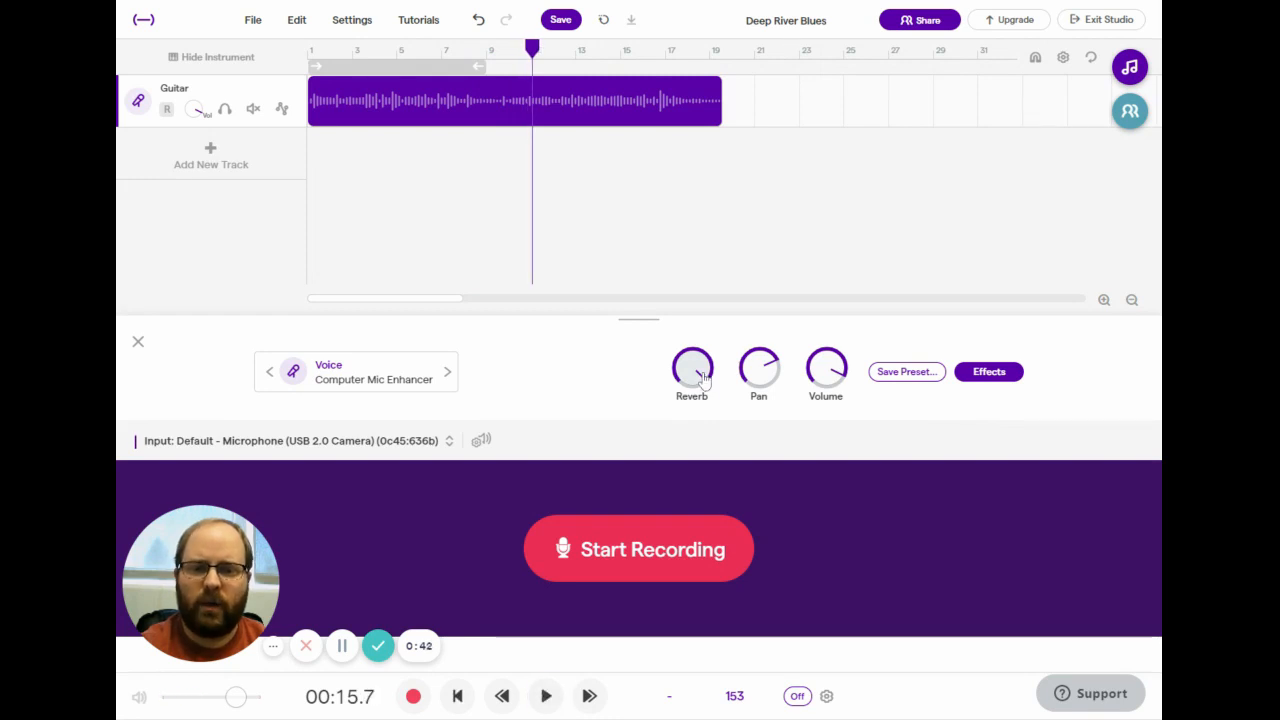
- Lower the Guitar track's reverb to a little over a quarter and return the playhead to the start of the timeline
left_click_drag(703, 375, 555, 402)
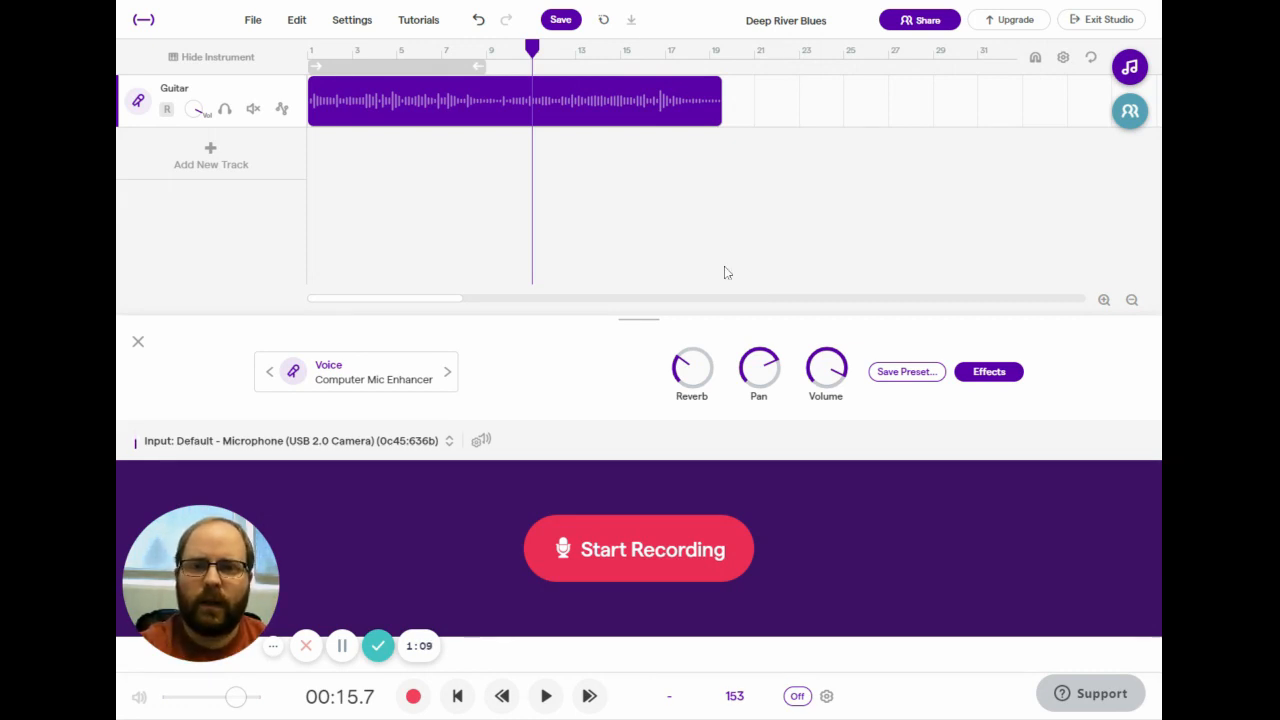
left_click_drag(535, 58, 310, 50)
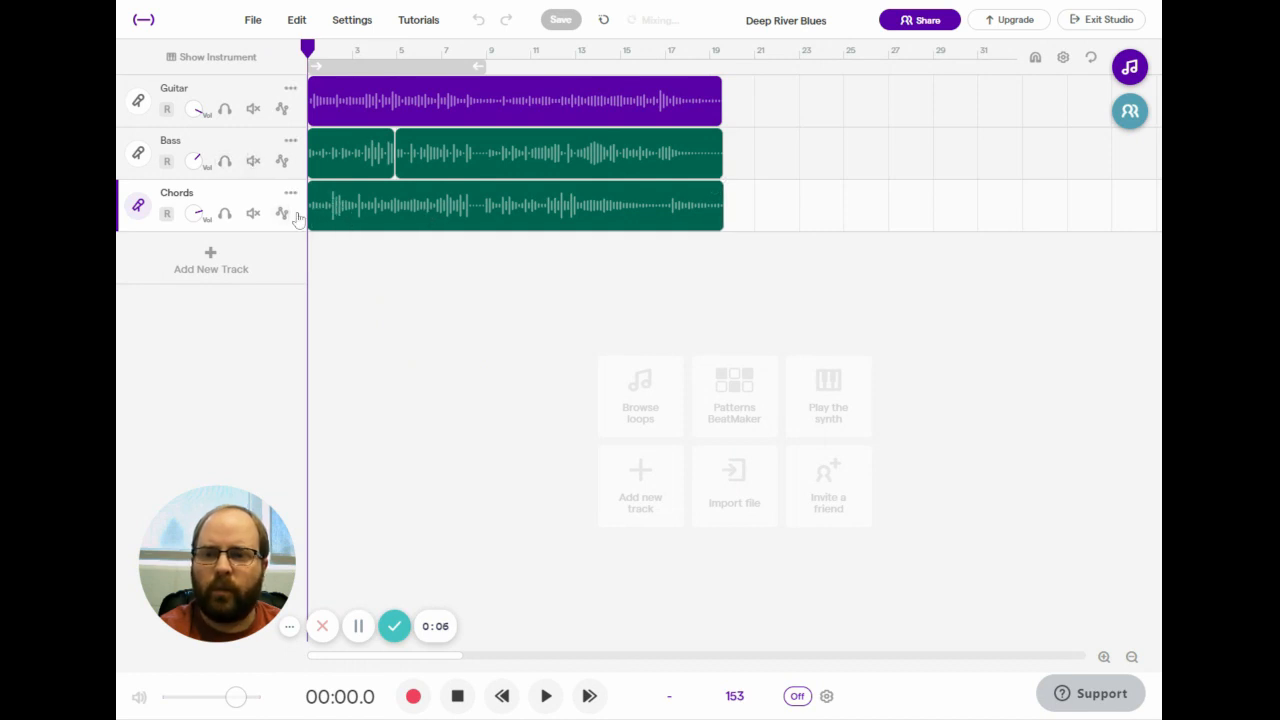
- Try isolating the Bass track by soloing it, and by muting the Chords and Guitar tracks instead
left_click(225, 163)
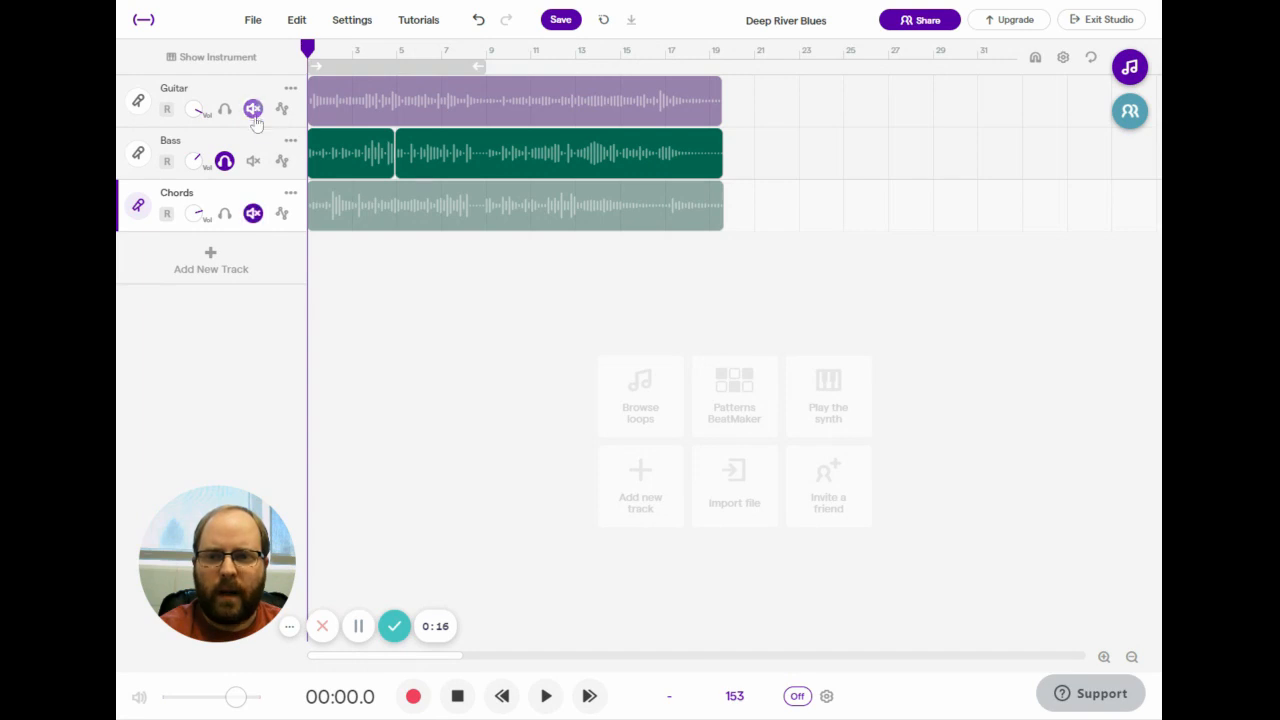
left_click(224, 161)
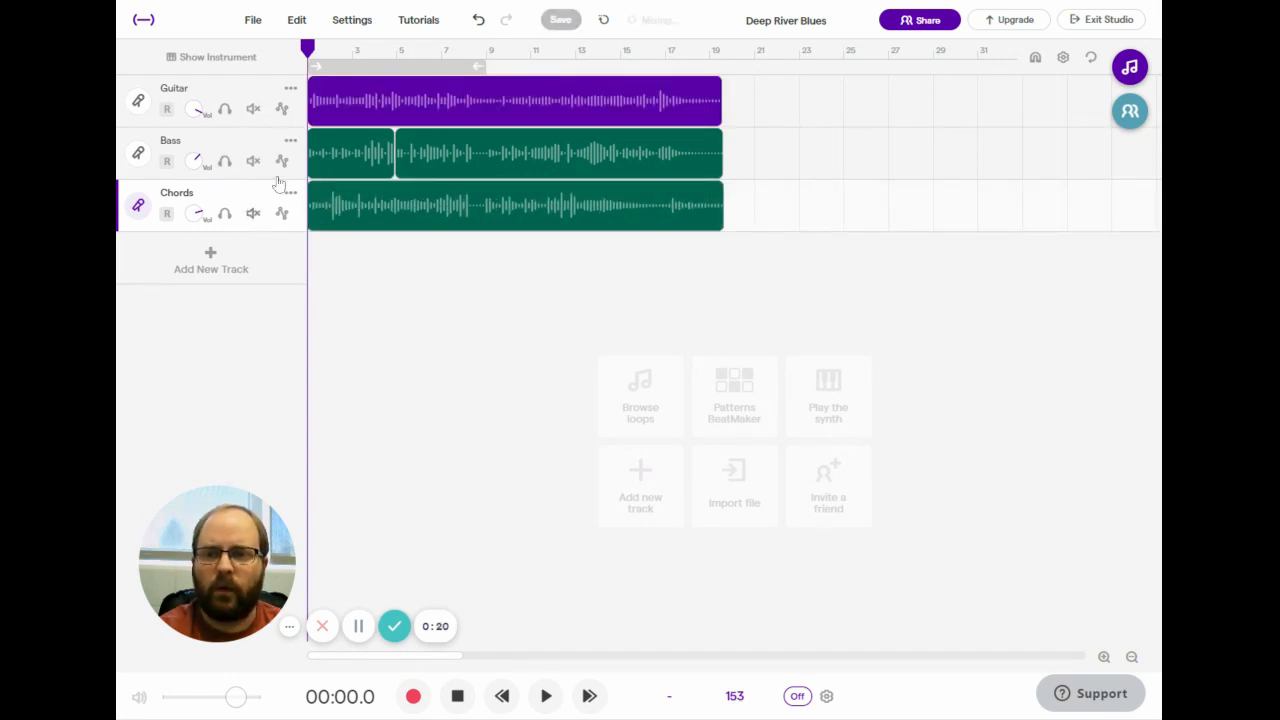
left_click(252, 216)
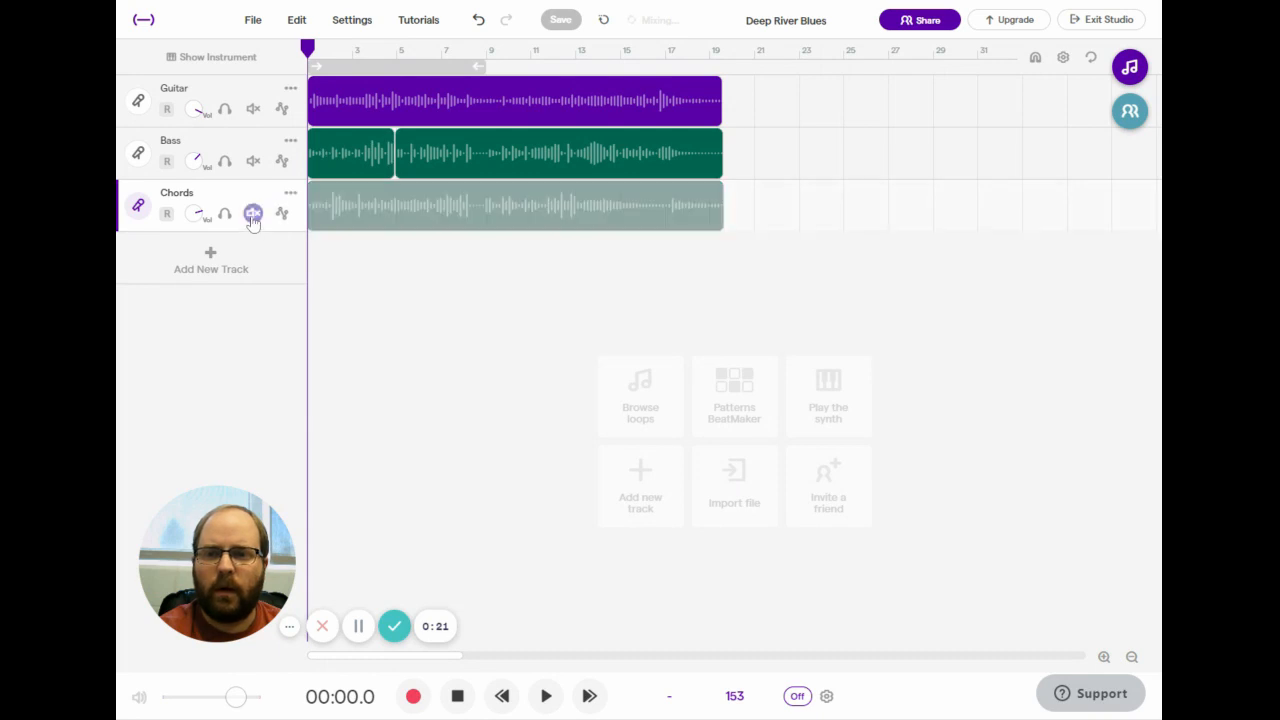
left_click(253, 108)
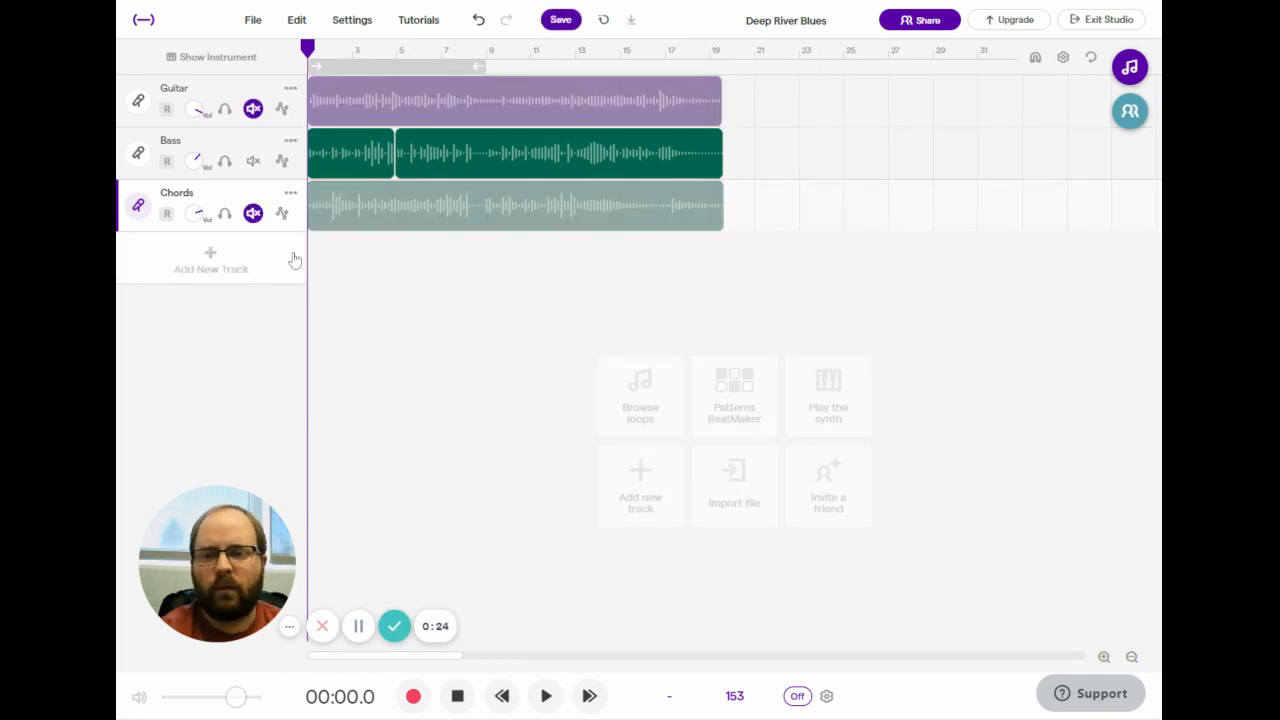
left_click(253, 213)
left_click(253, 108)
- Solo the Bass track, play it from the start to about bar 8, and turn its solo off
left_click(224, 161)
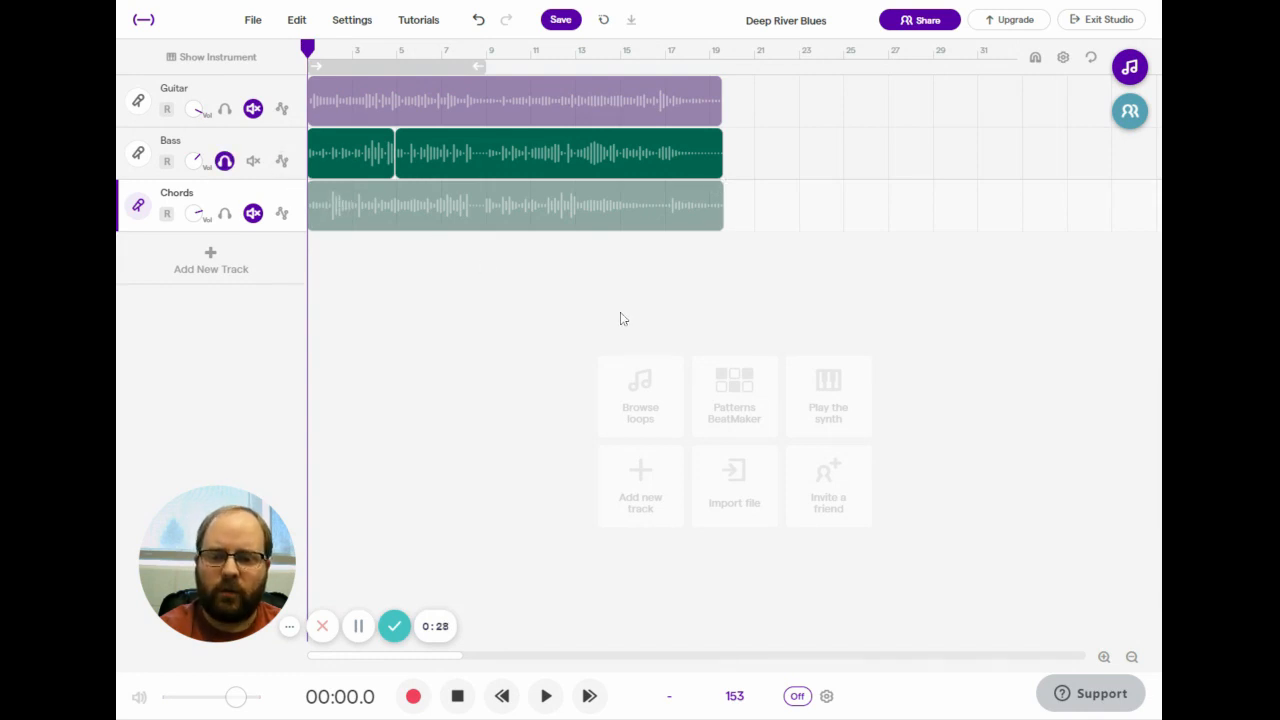
left_click(547, 699)
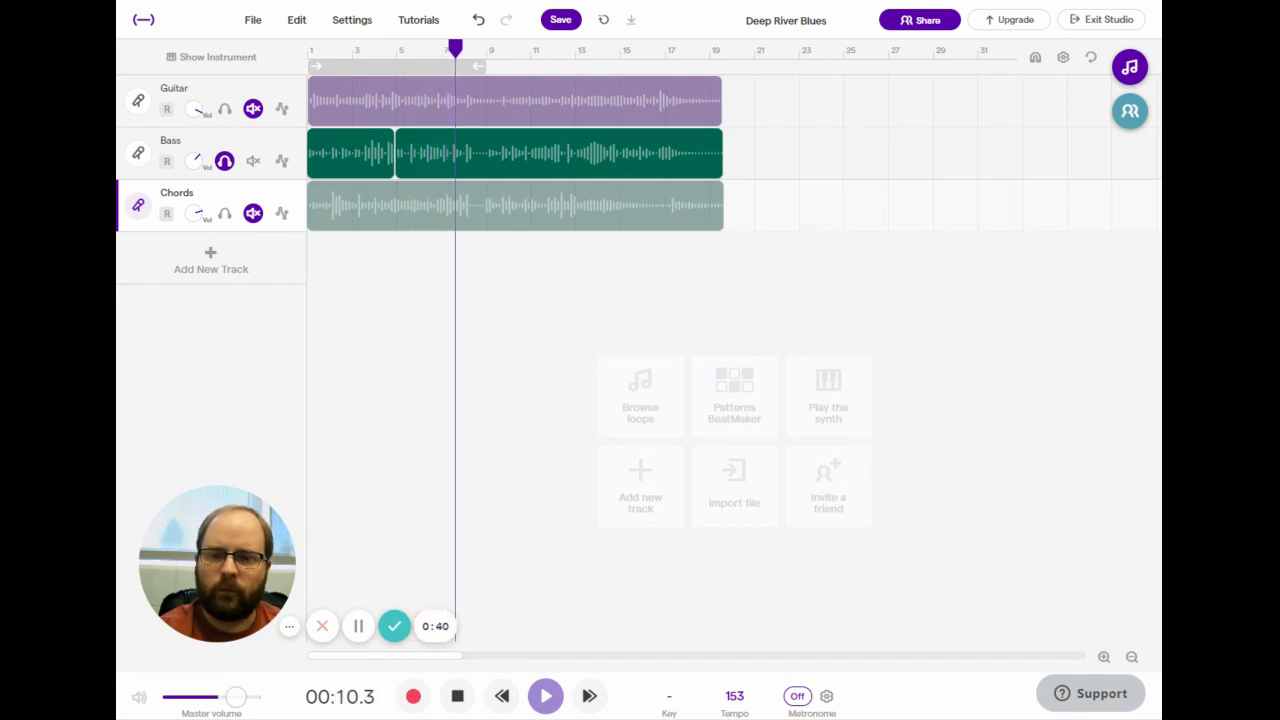
left_click(457, 697)
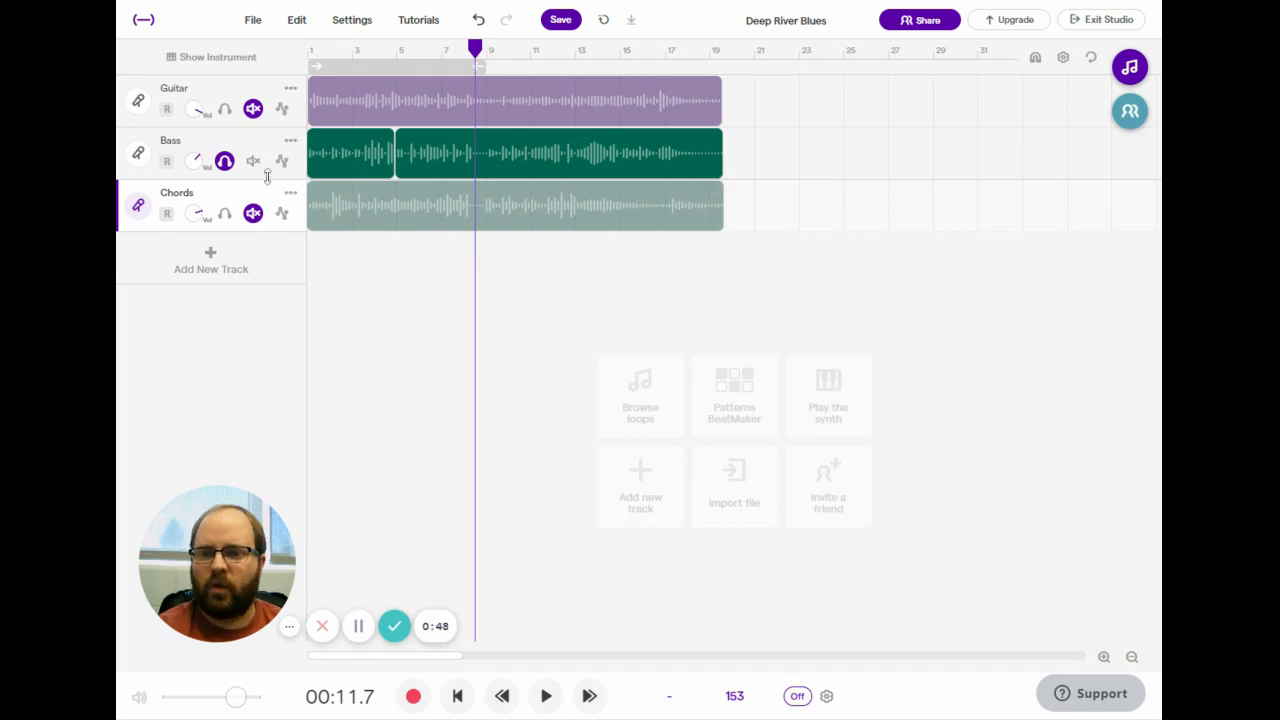
left_click(225, 162)
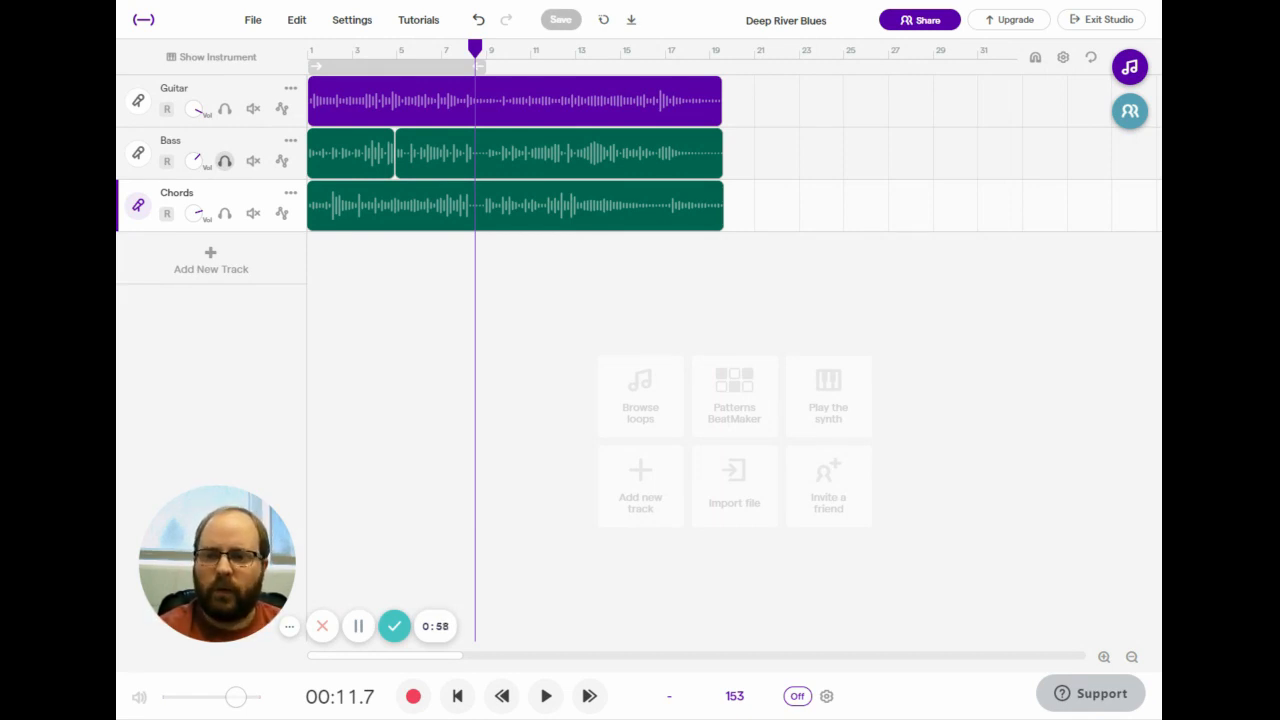
- Solo the Chords track, play it from the start to about bar 8, and turn its solo off
left_click(225, 215)
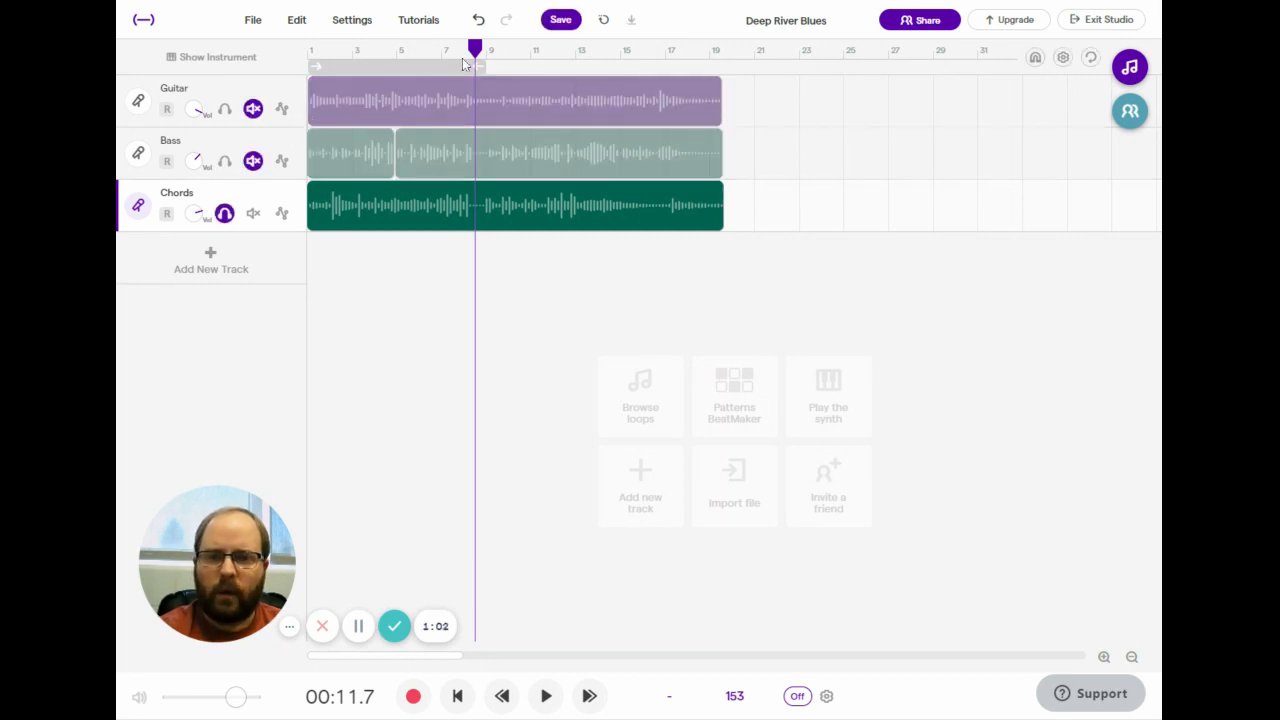
key("Return")
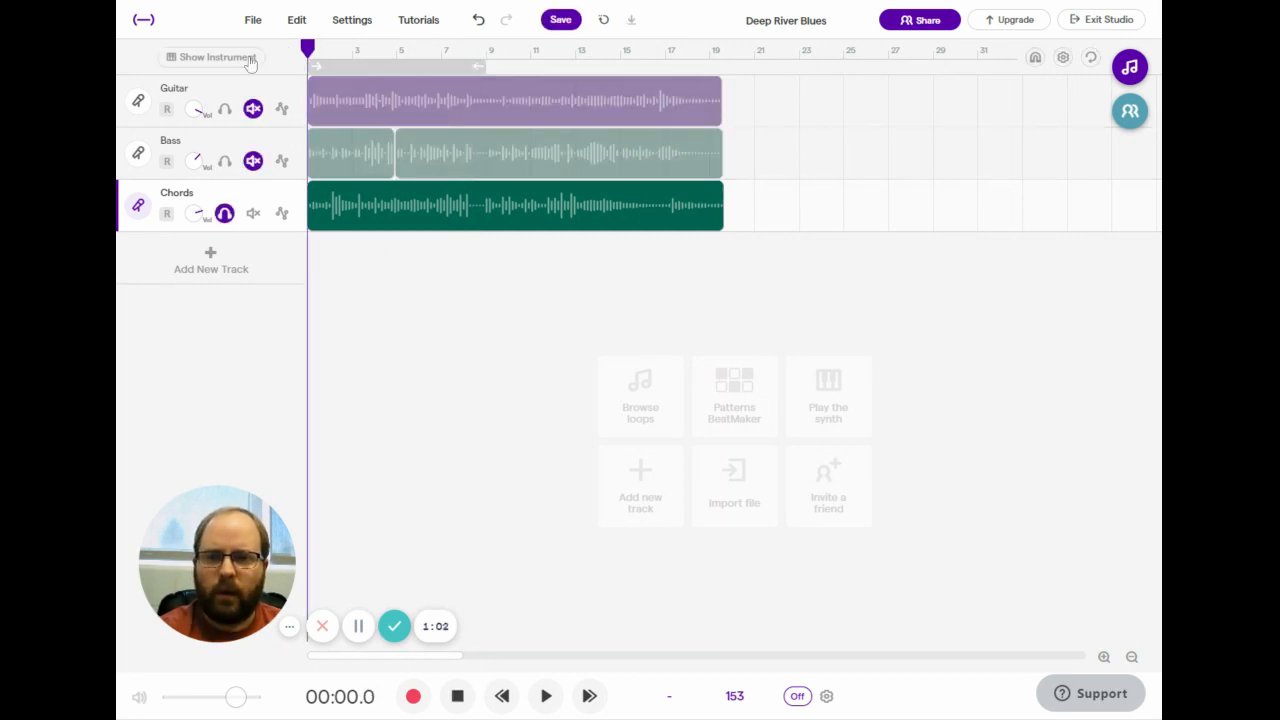
left_click(545, 697)
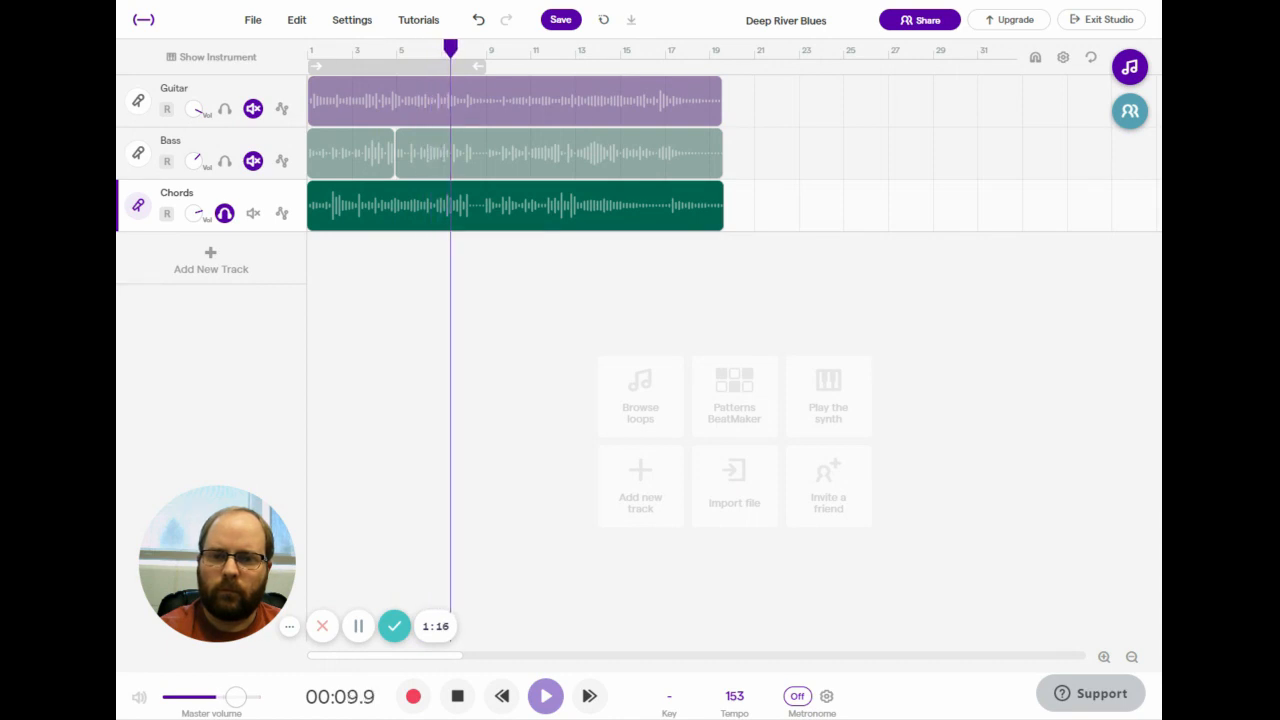
left_click(457, 697)
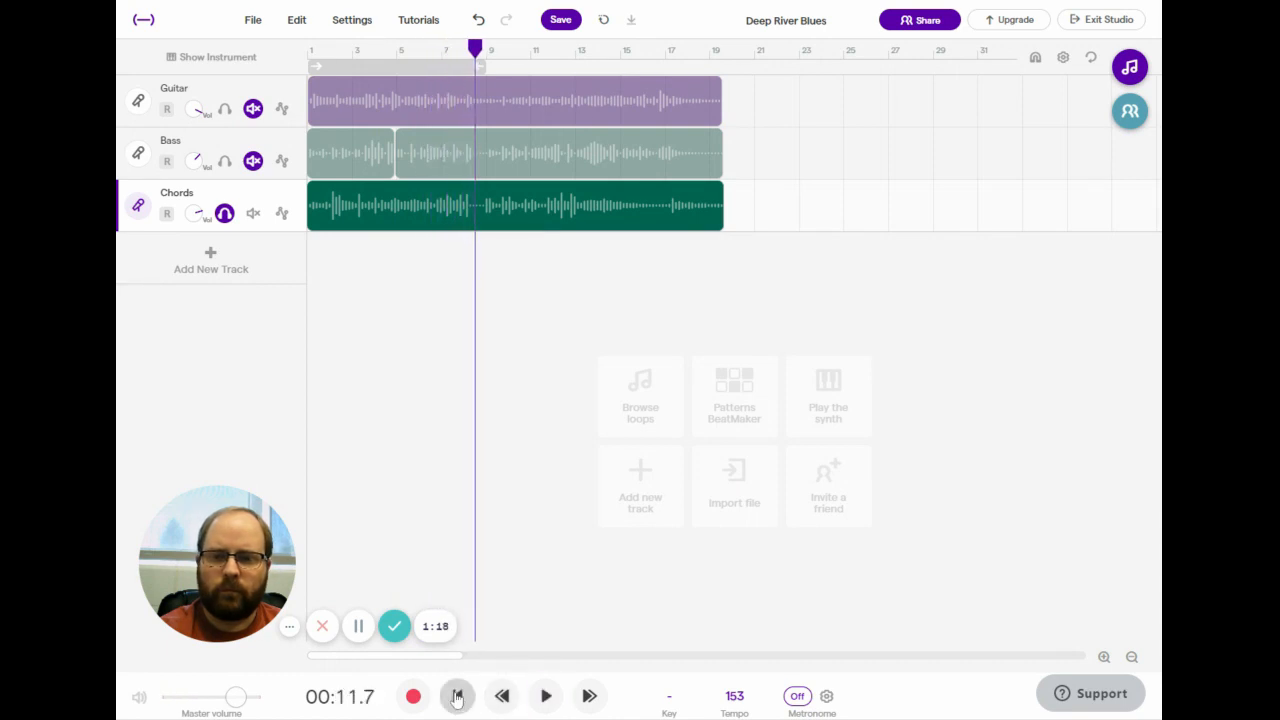
left_click(224, 213)
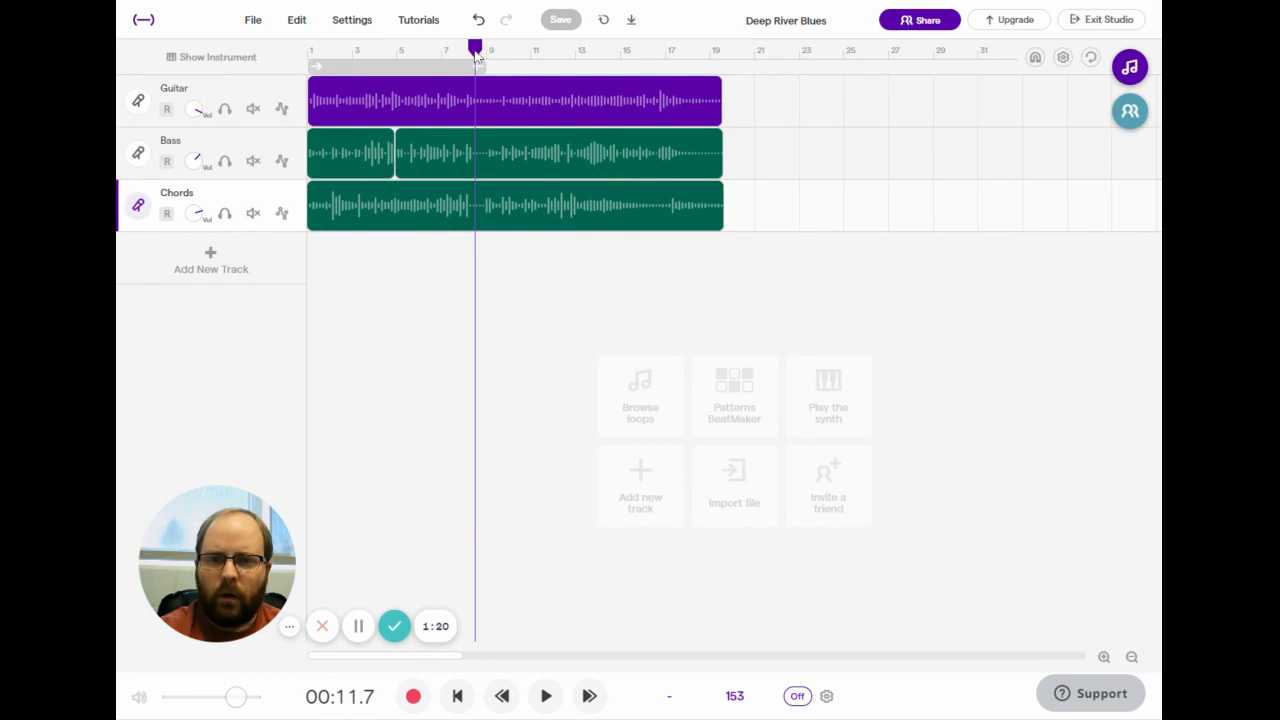
- Play the Guitar, Bass and Chords tracks together from the start to about bar 9, and select the Bass track
left_click_drag(476, 51, 276, 71)
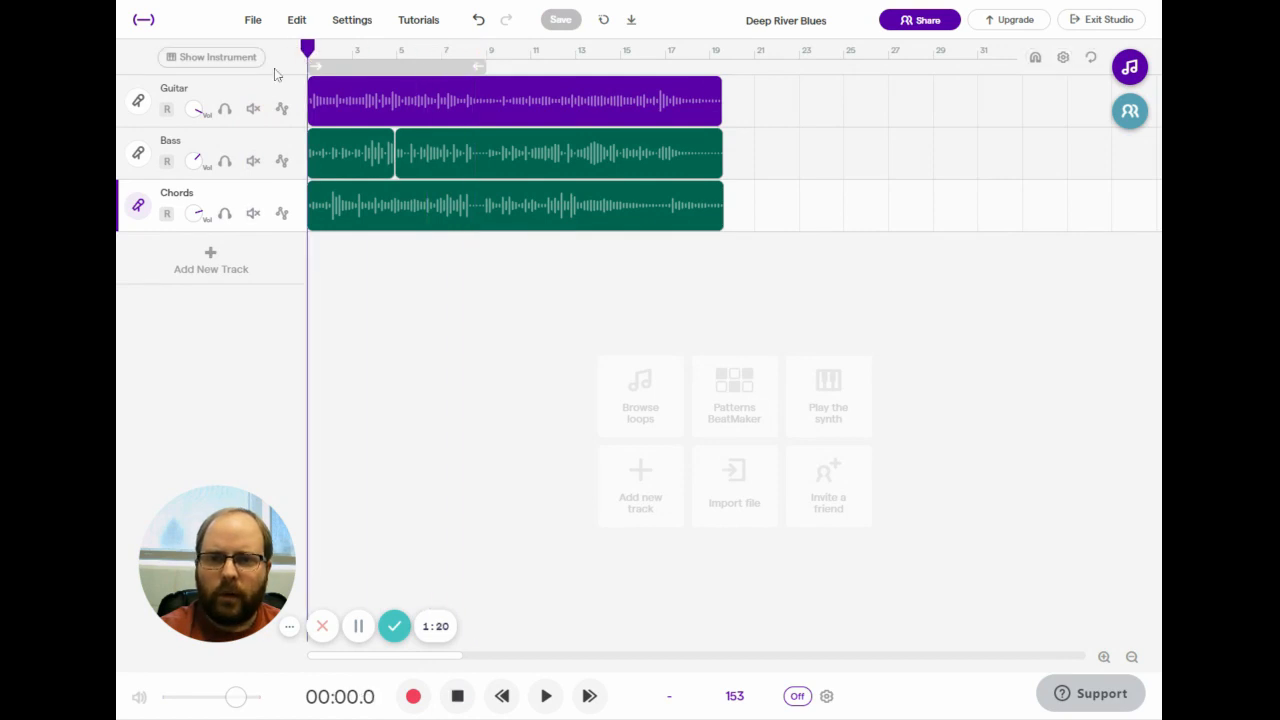
left_click(544, 698)
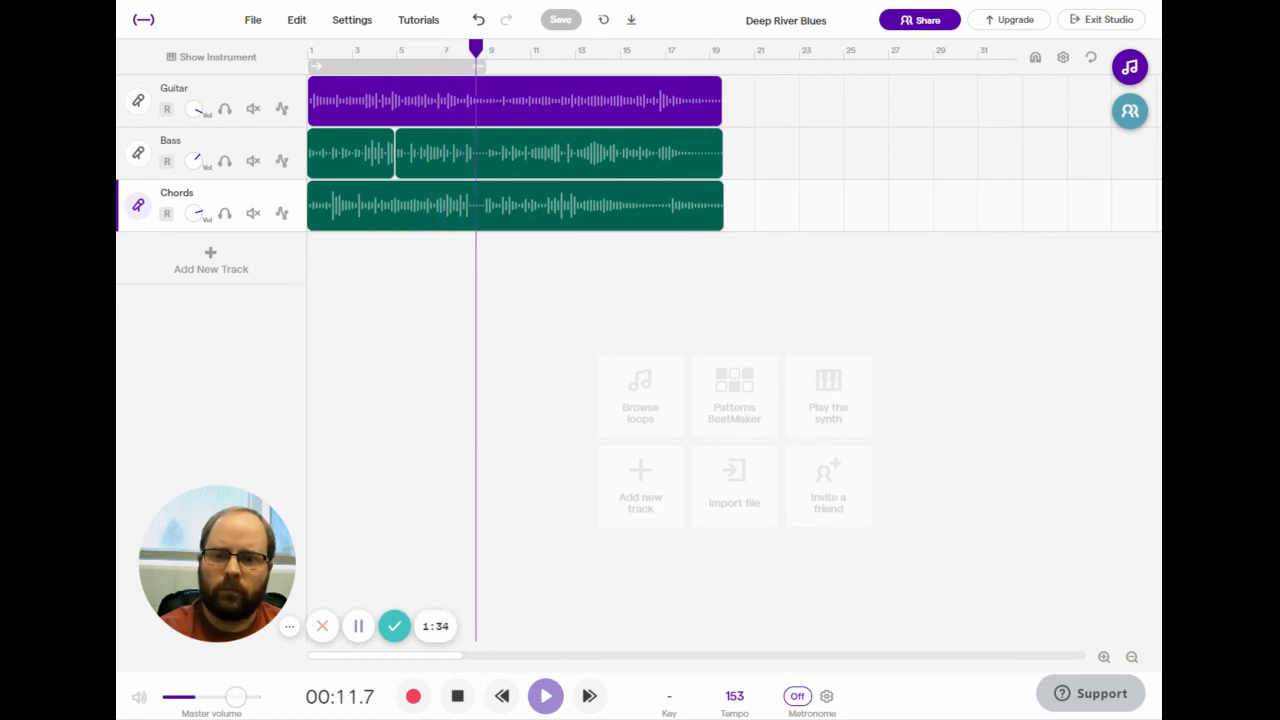
left_click(457, 695)
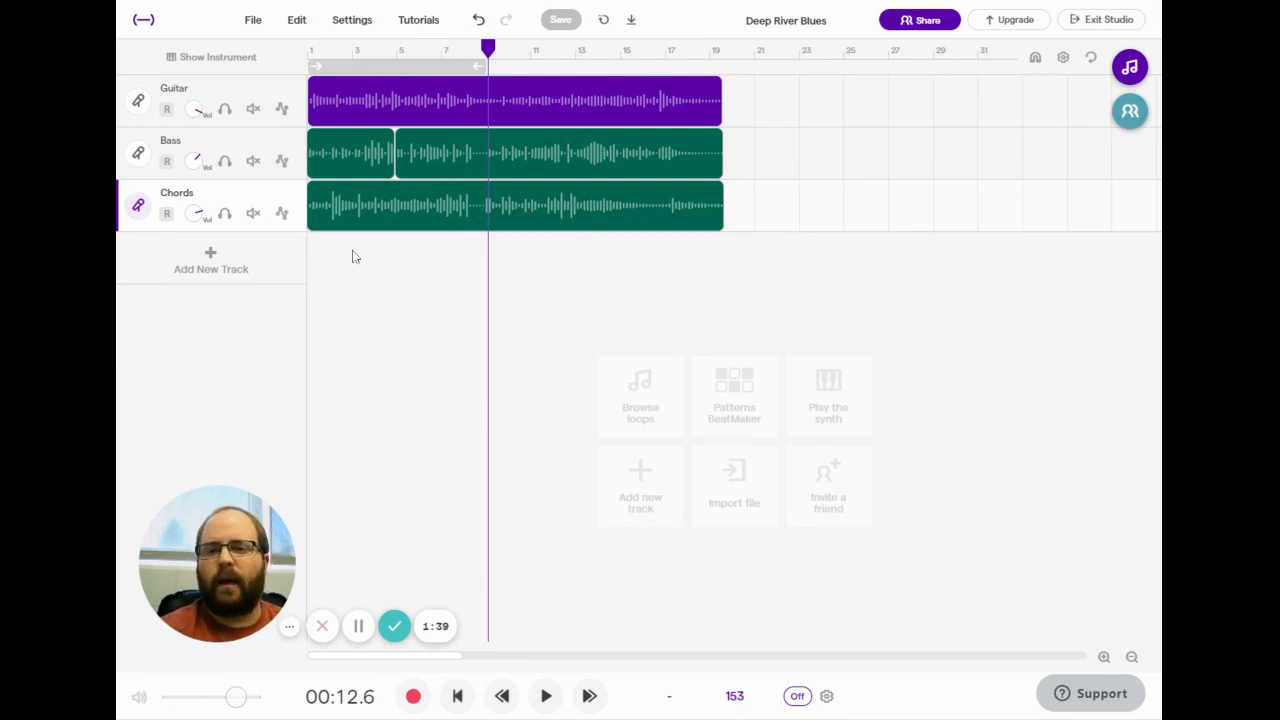
left_click(256, 143)
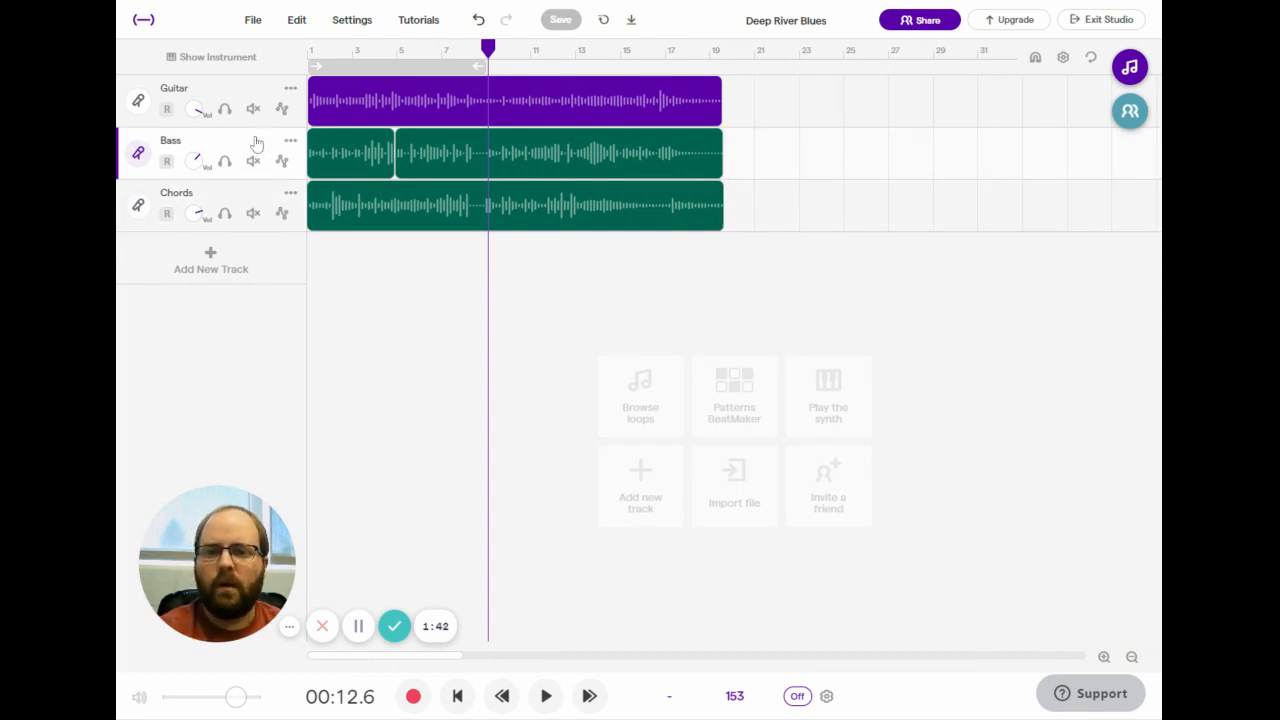
- Lower the pitch of the Bass track's first region by 12 semitones (-12)
left_click(366, 152)
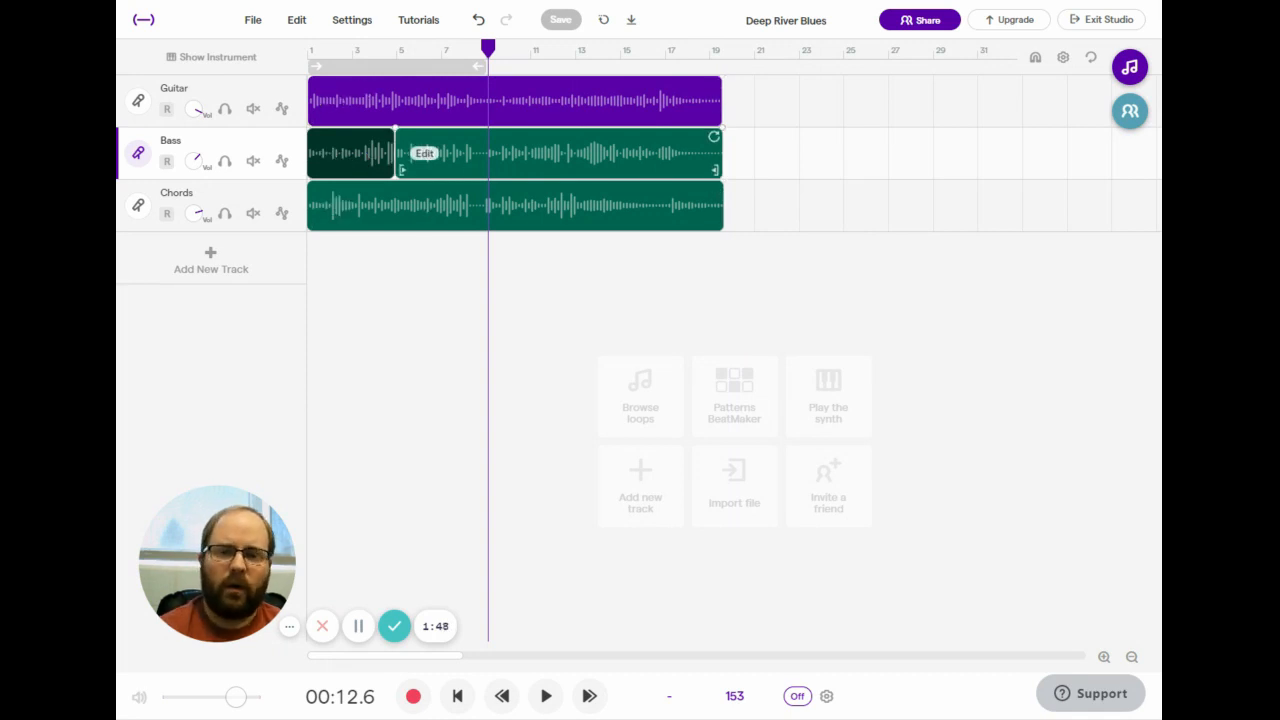
right_click(338, 157)
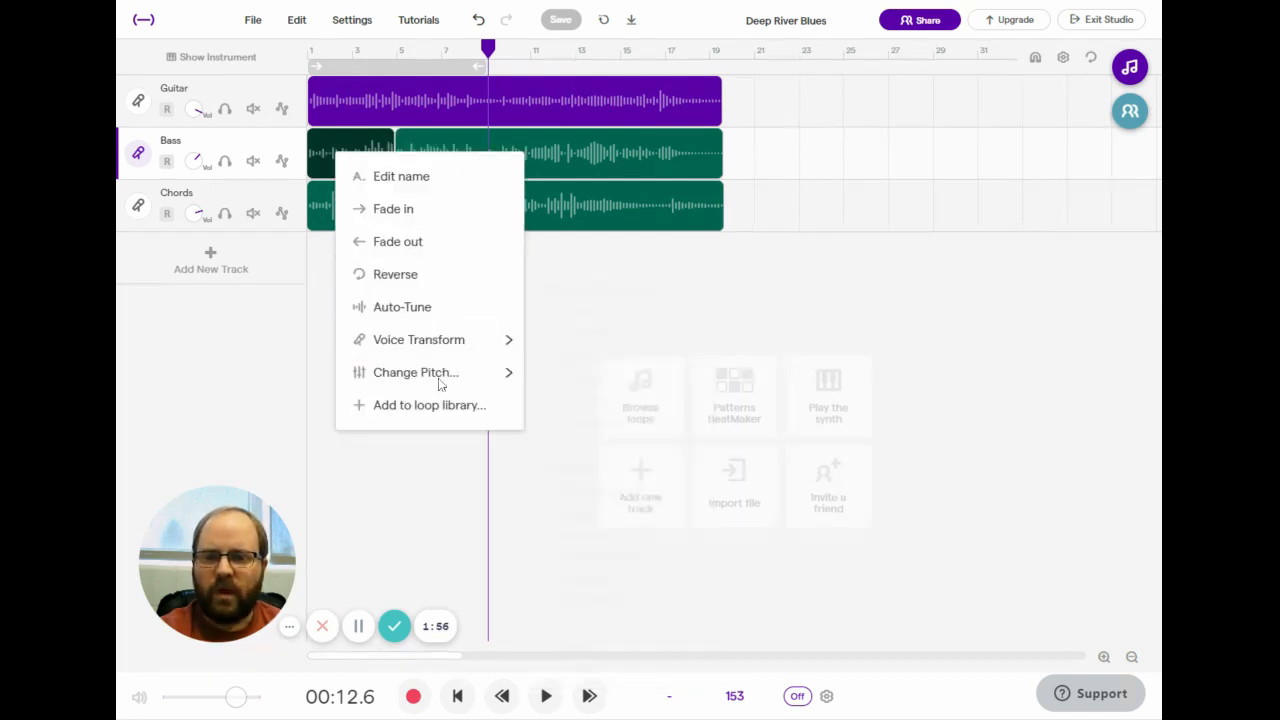
mouse_move(441, 378)
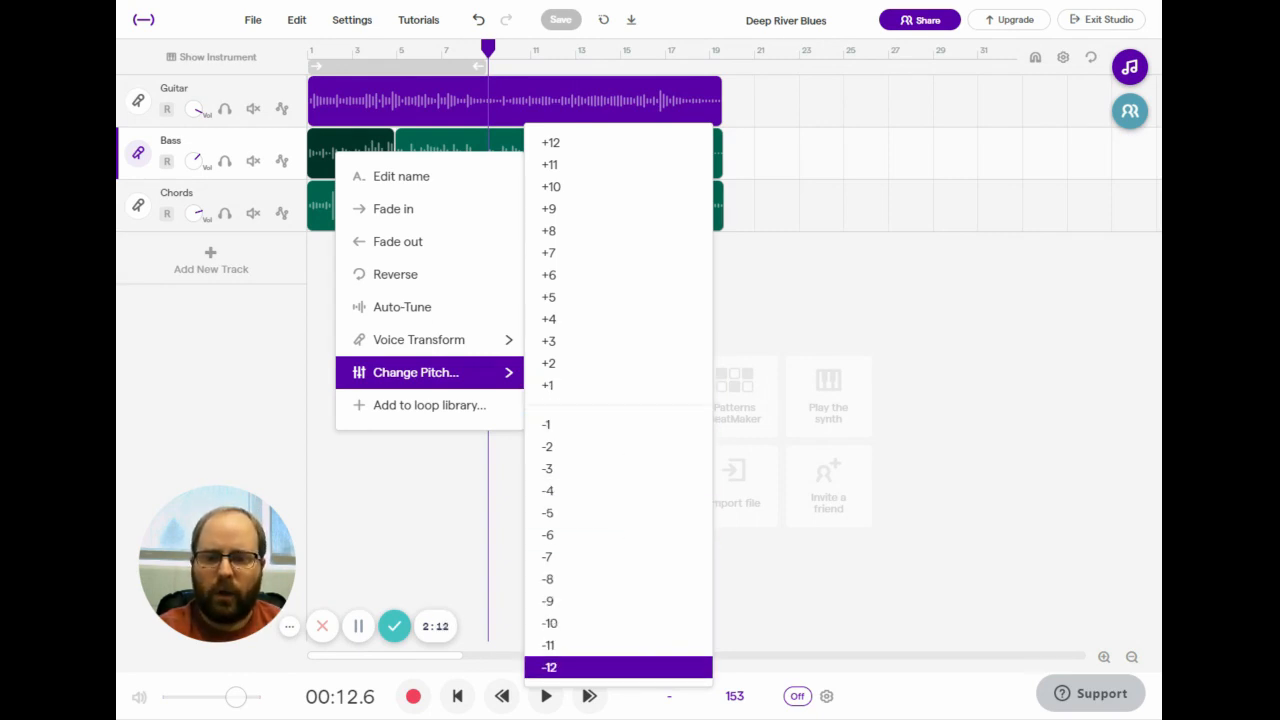
left_click(633, 673)
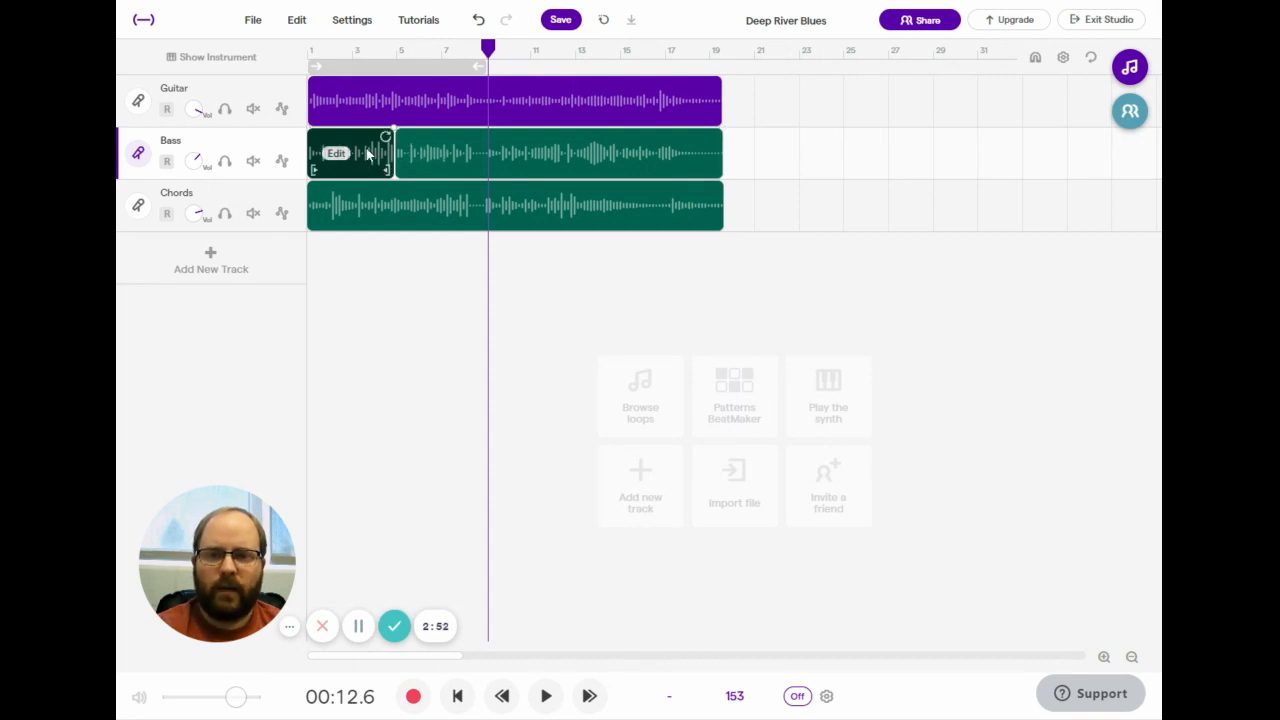
- Change the pitch of the Bass track's second, longer region to -12
left_click(526, 173)
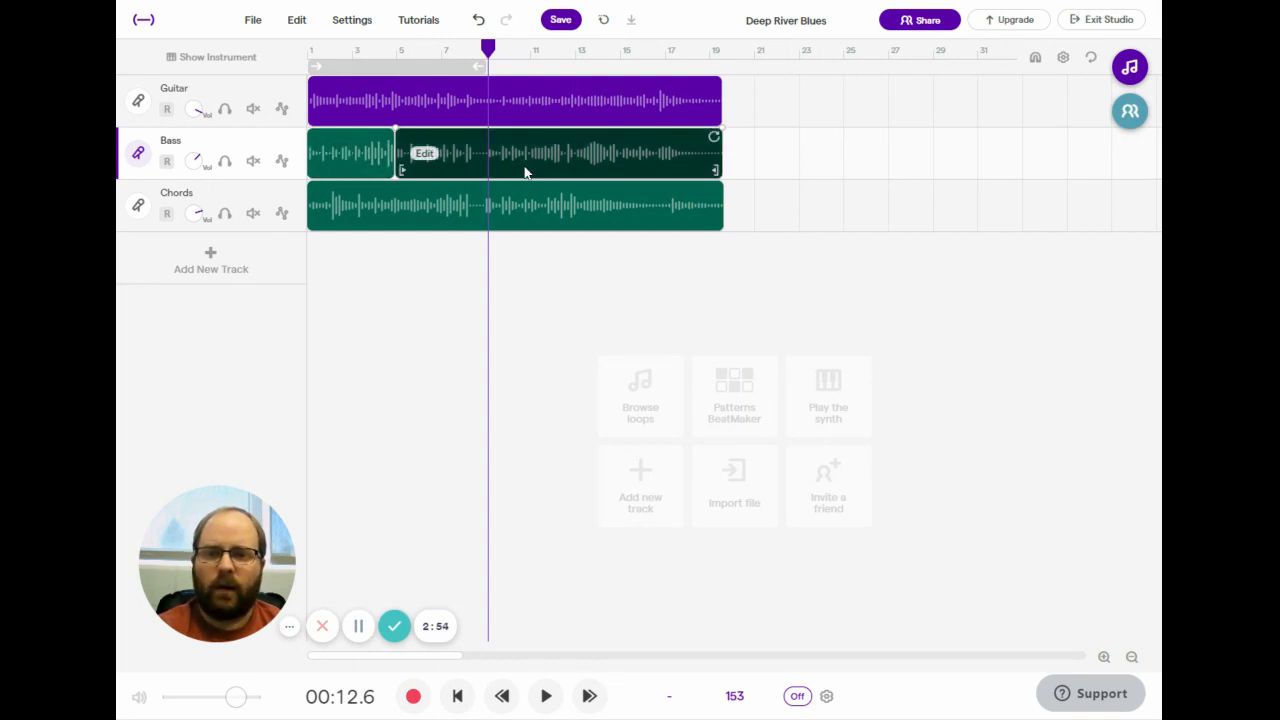
right_click(428, 160)
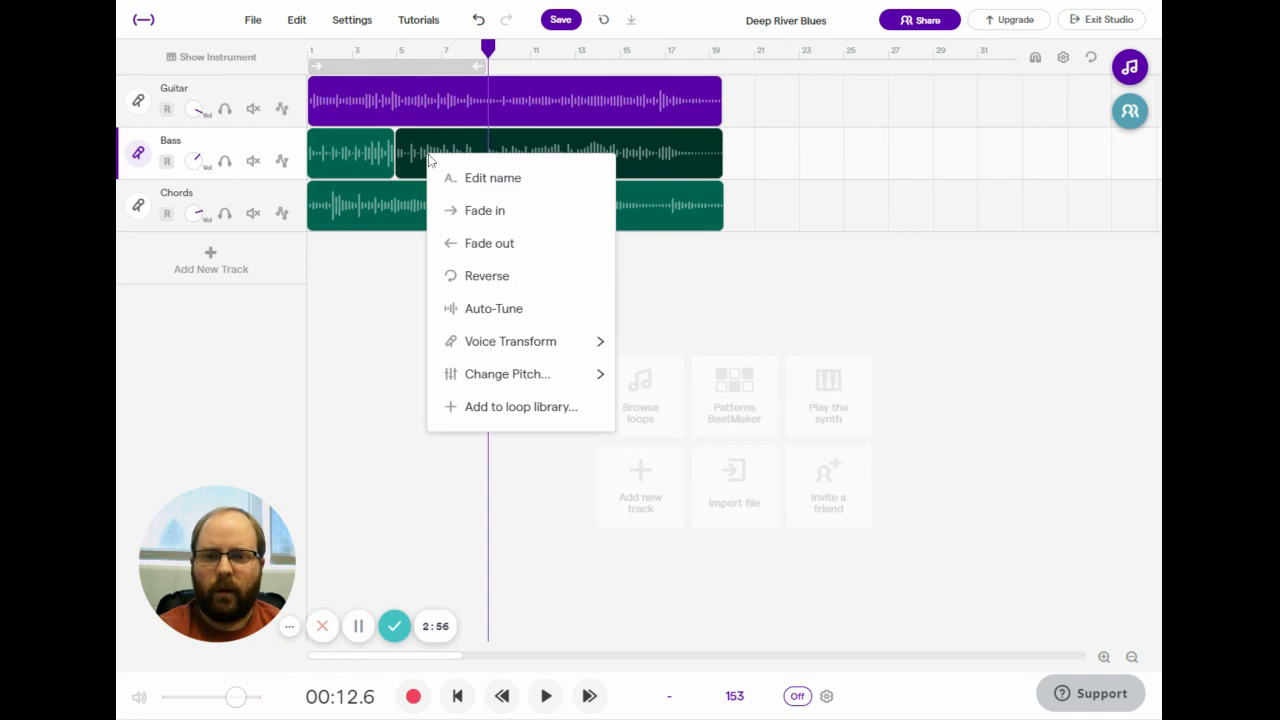
mouse_move(513, 356)
mouse_move(516, 385)
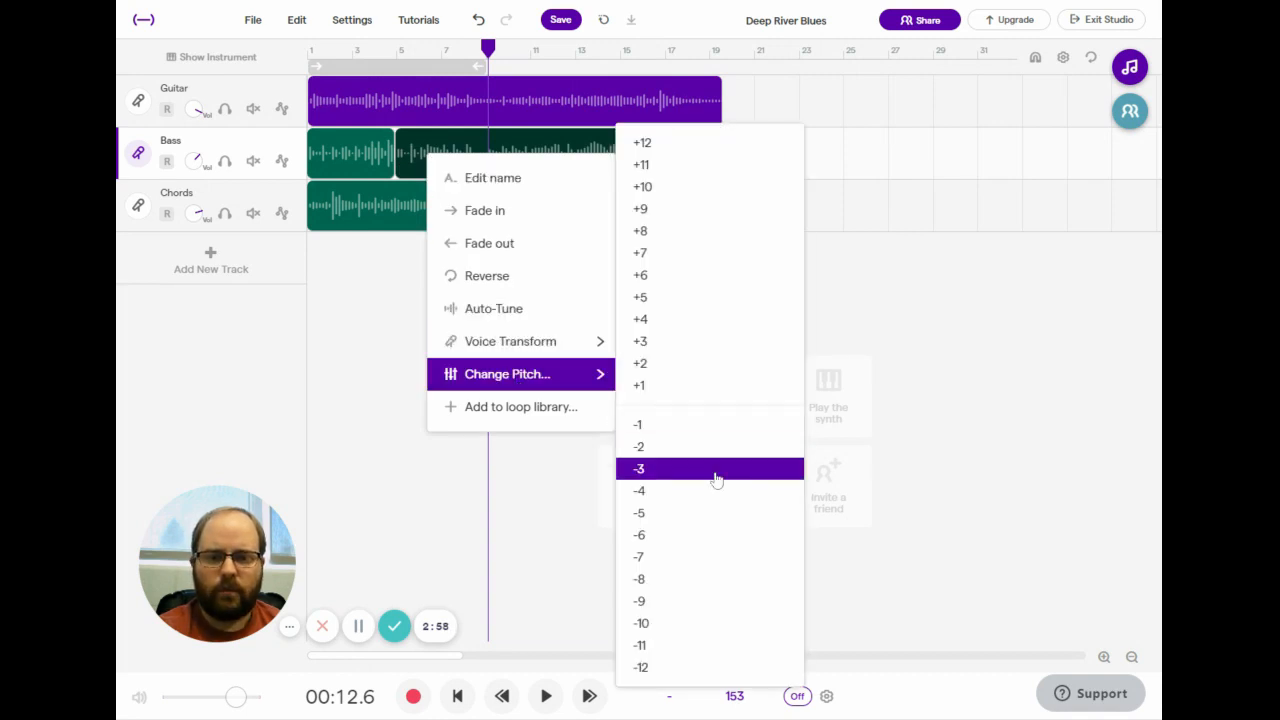
left_click(706, 667)
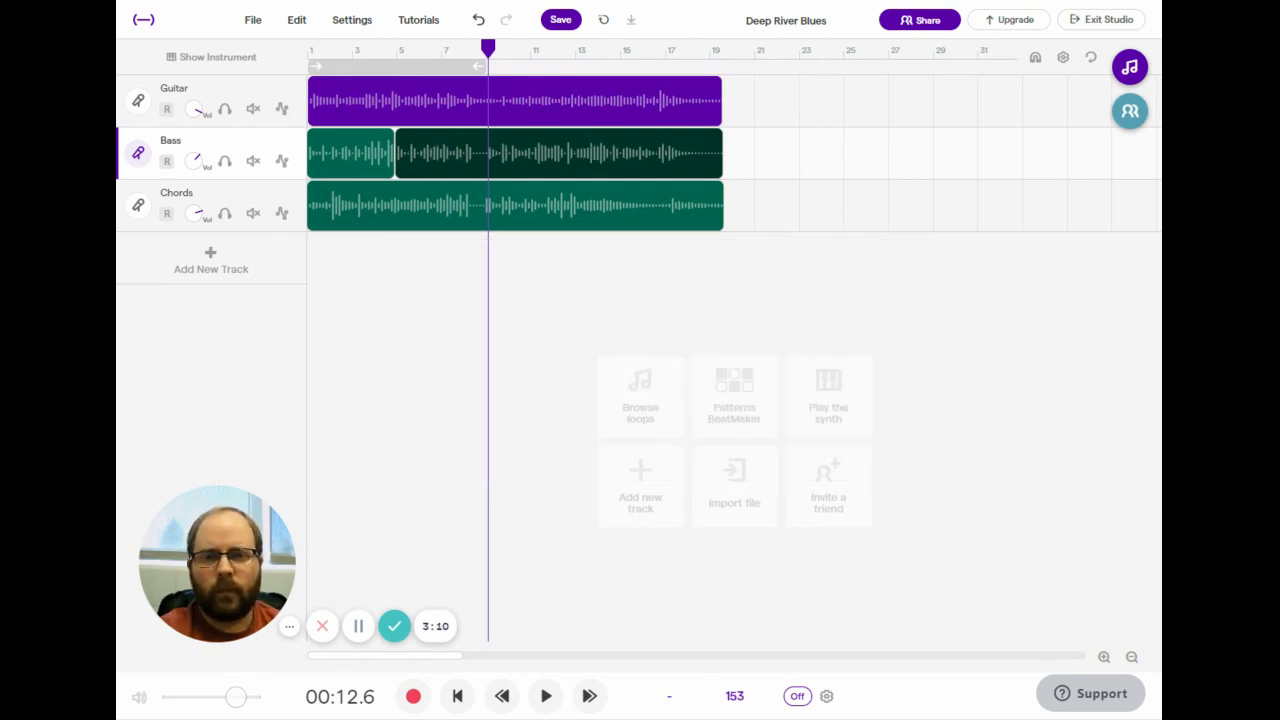
- Save the project and play all three tracks from the start to the end of the song
mouse_move(535, 183)
left_click(561, 22)
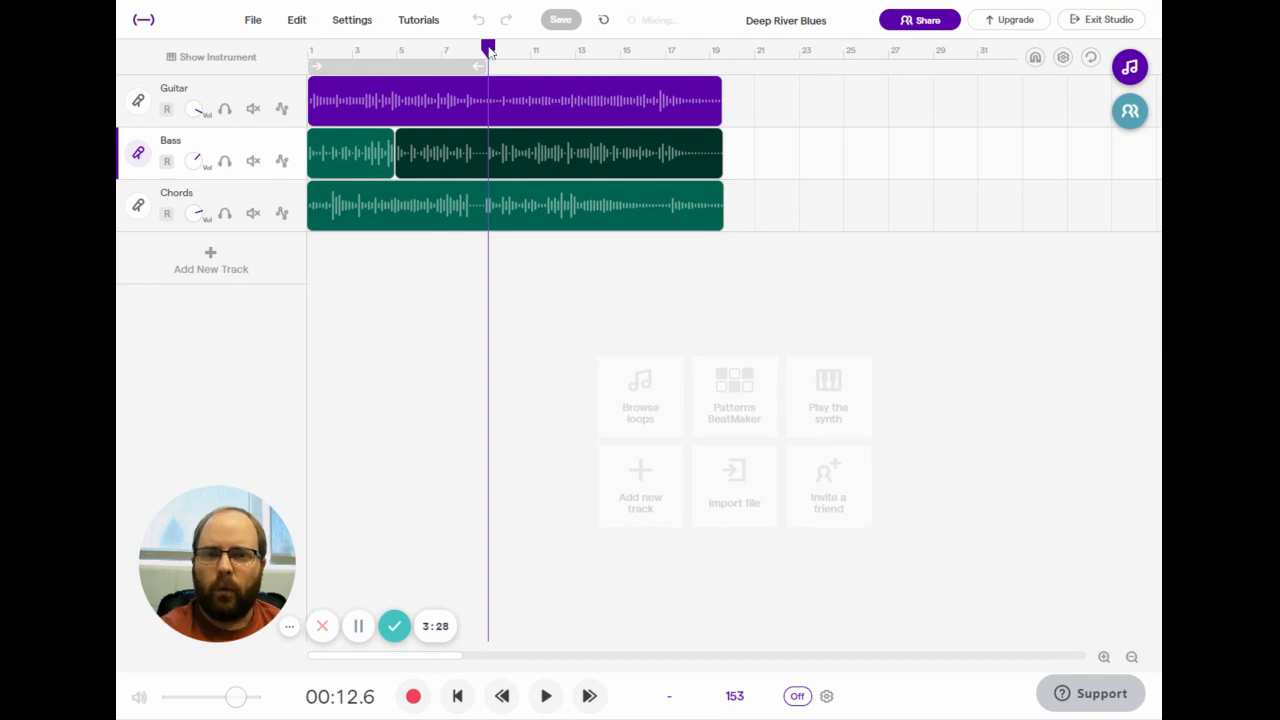
left_click_drag(487, 47, 306, 62)
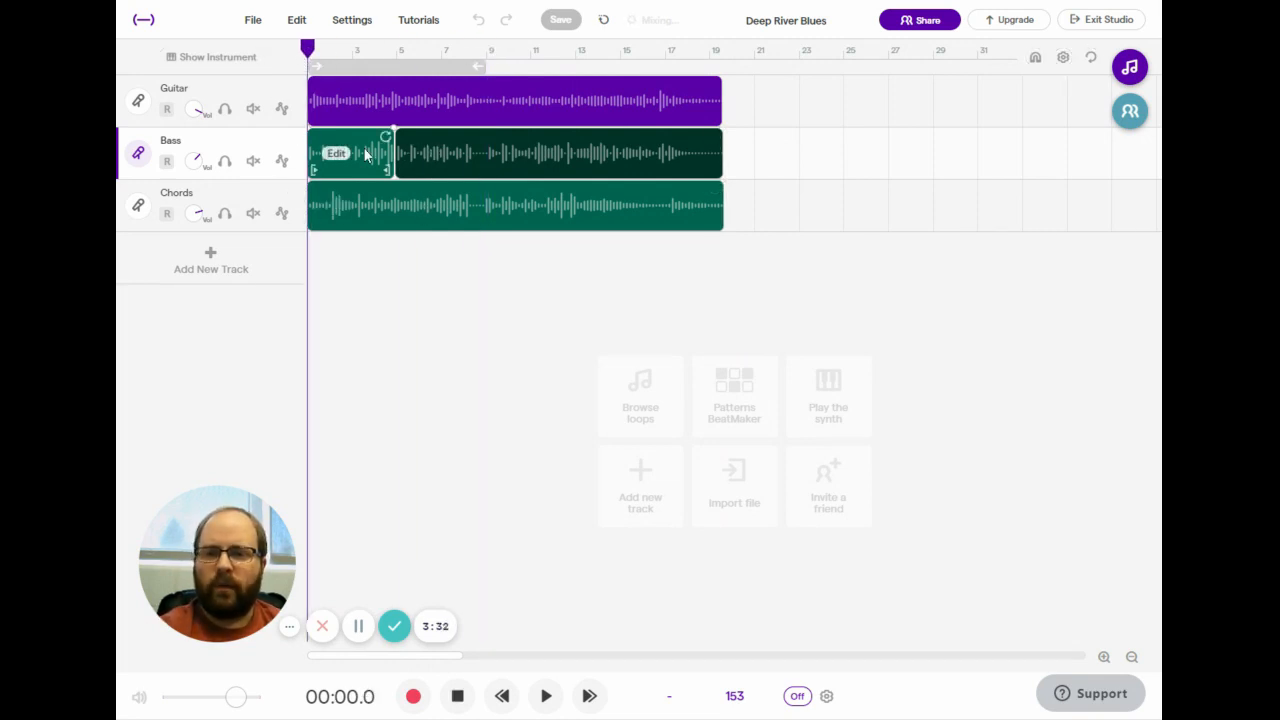
left_click(390, 250)
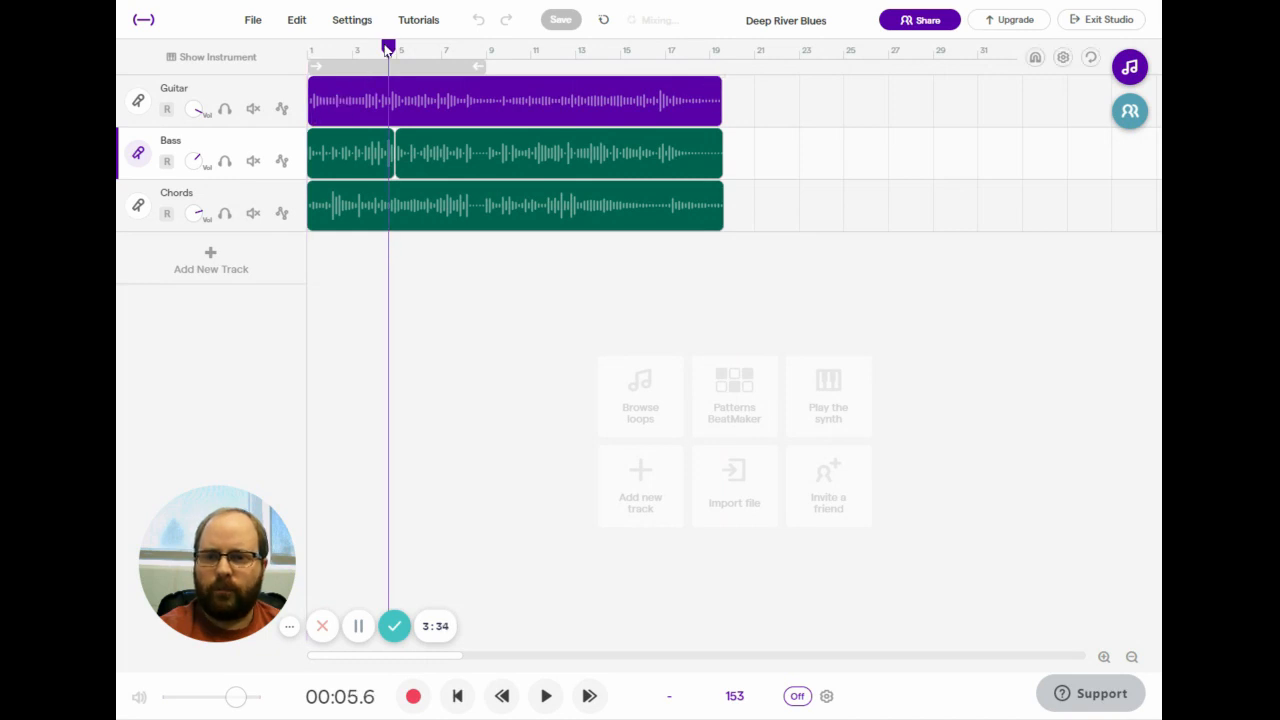
left_click_drag(387, 48, 298, 57)
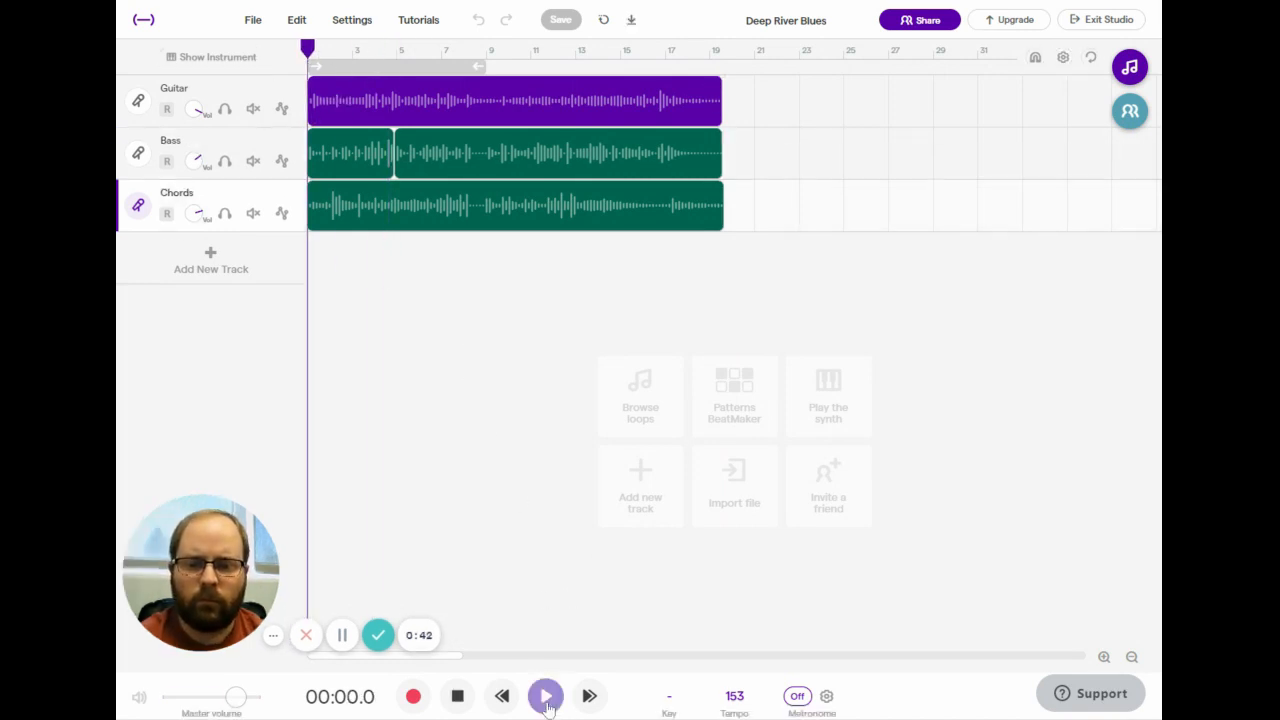
left_click(546, 696)
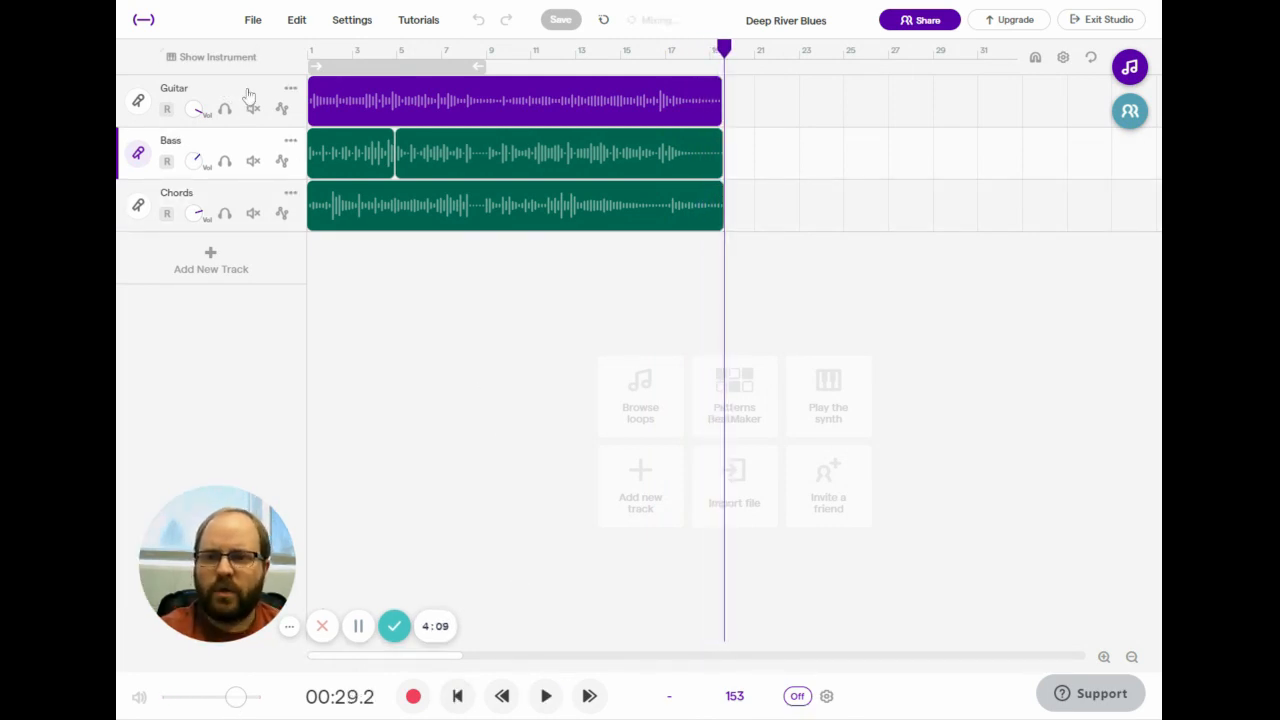
- Show the Bass track's instrument settings and raise its volume slightly, checking the Guitar track's settings for comparison
left_click(138, 154)
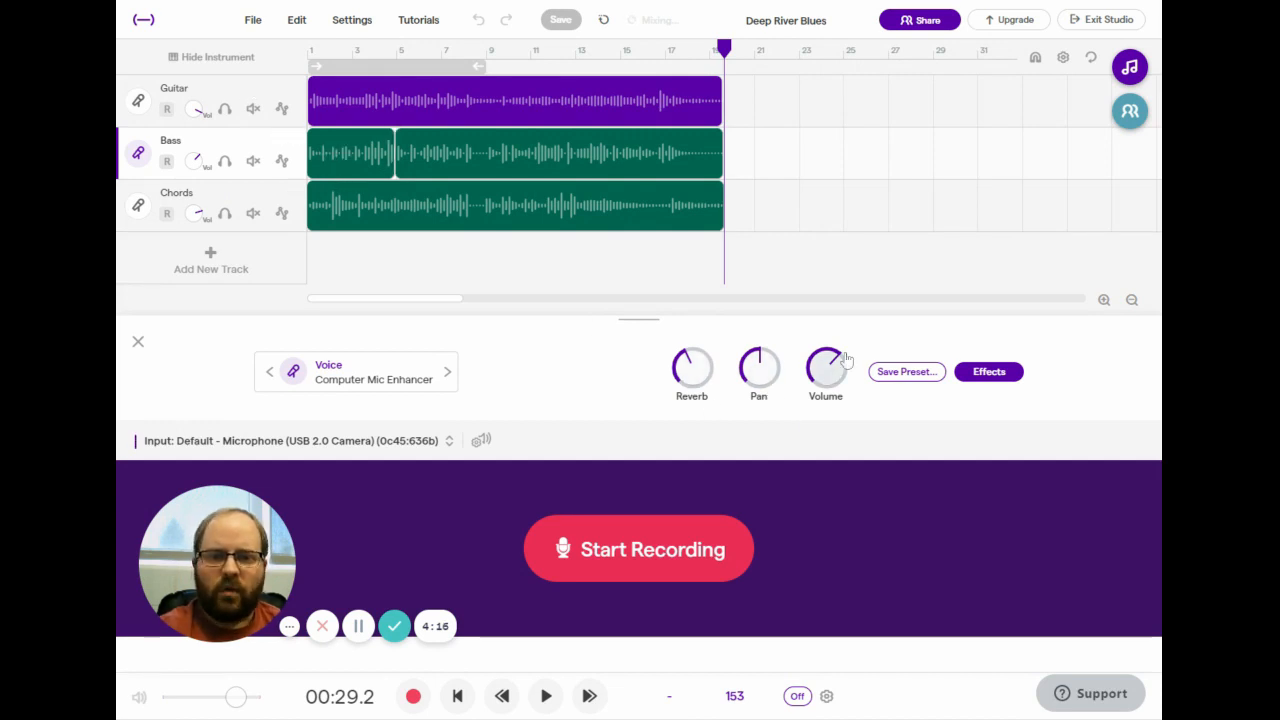
left_click(233, 88)
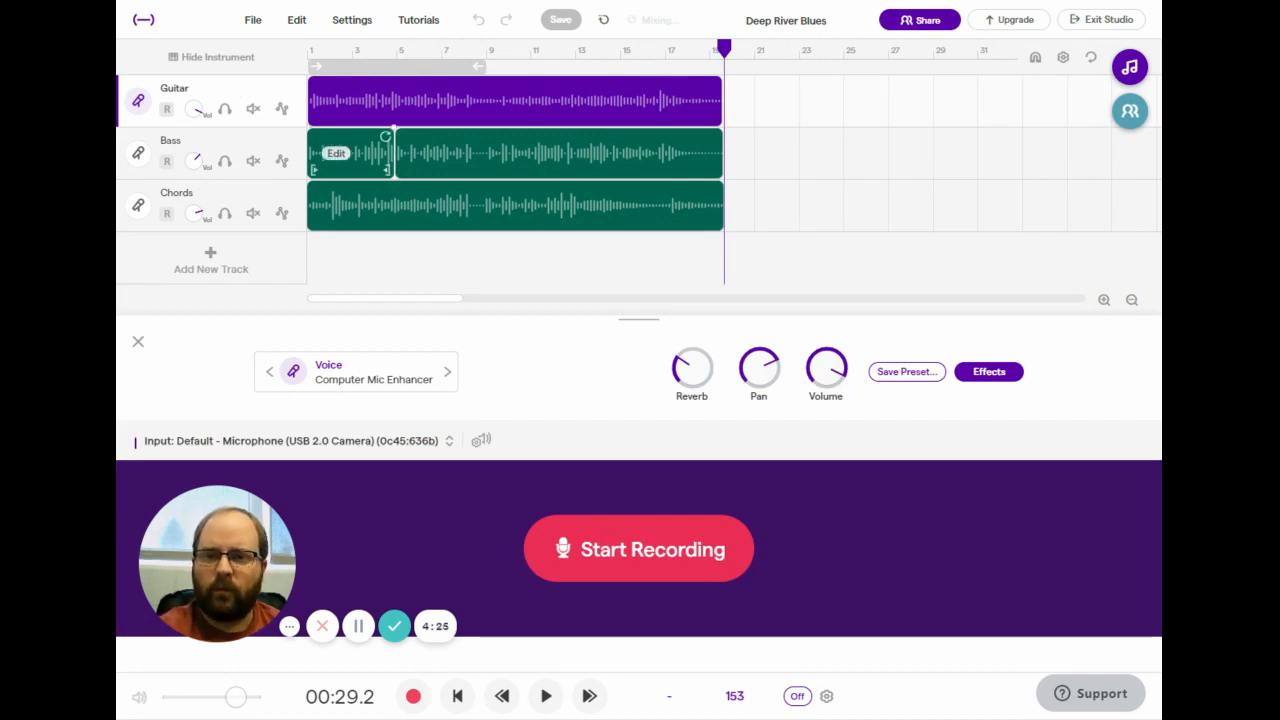
left_click(257, 140)
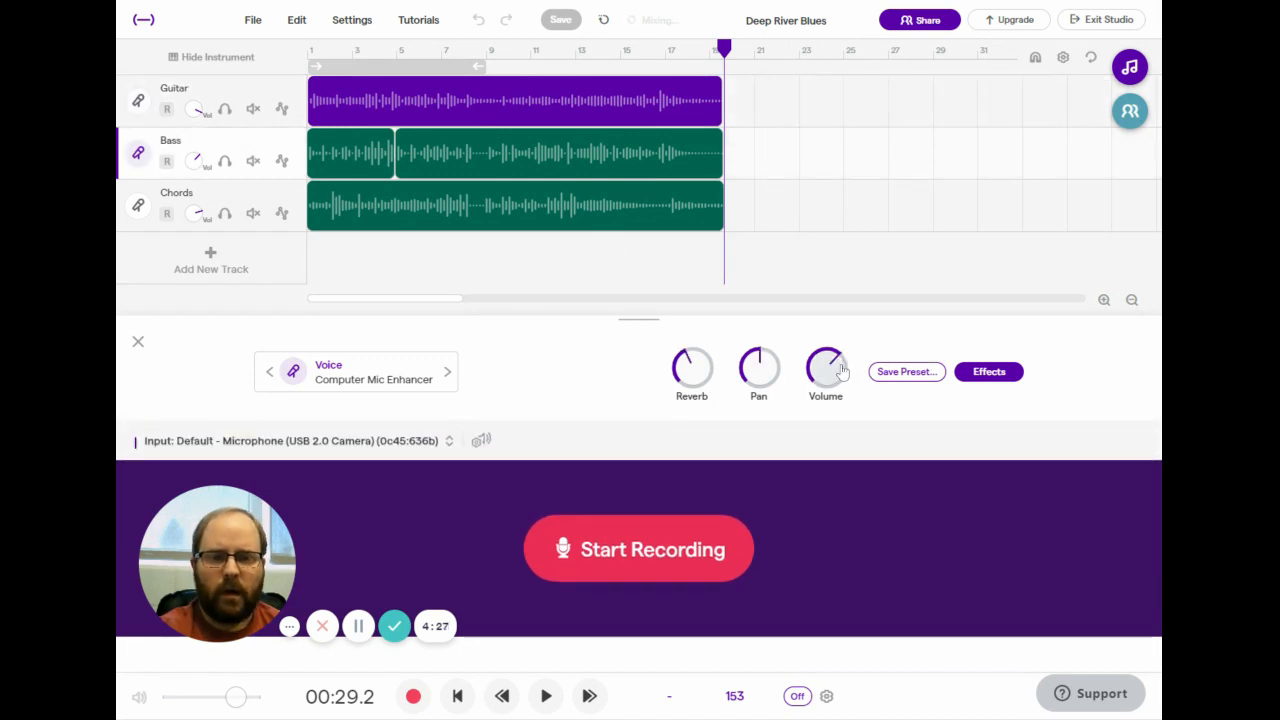
left_click_drag(843, 371, 840, 367)
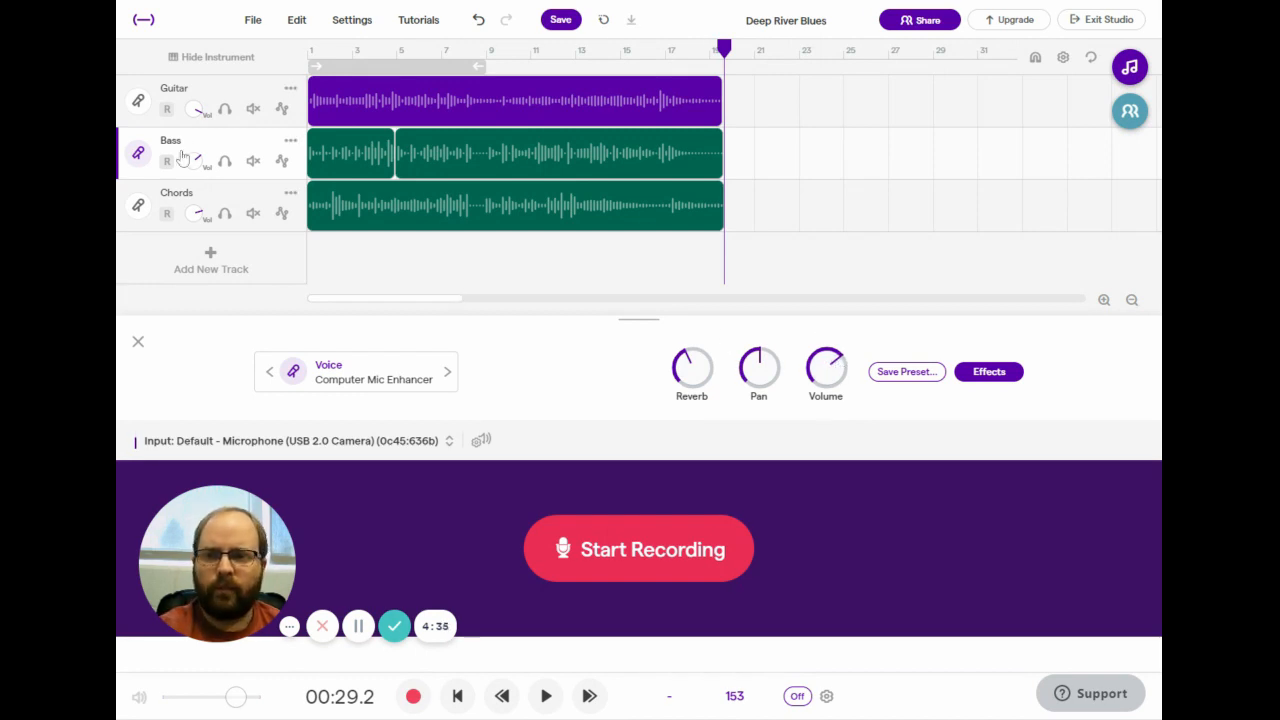
- Review the reverb, pan and volume settings of the Chords, Bass and Guitar tracks
left_click(230, 198)
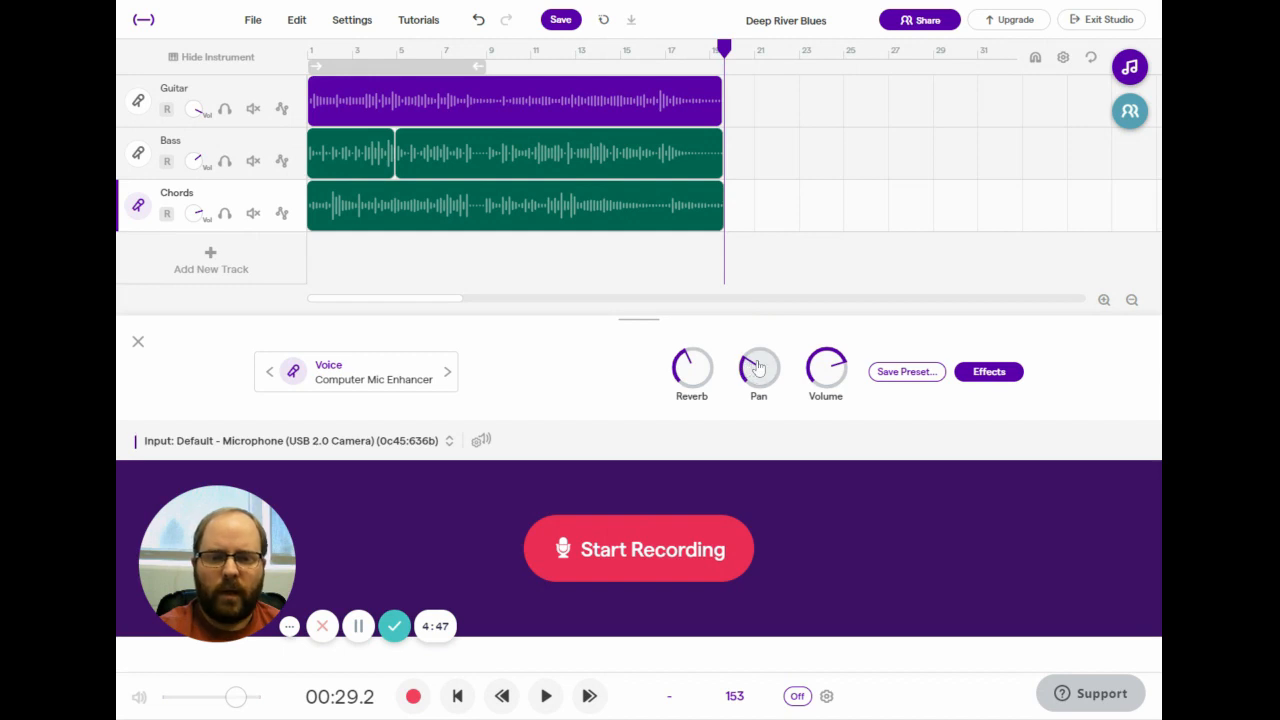
left_click(268, 142)
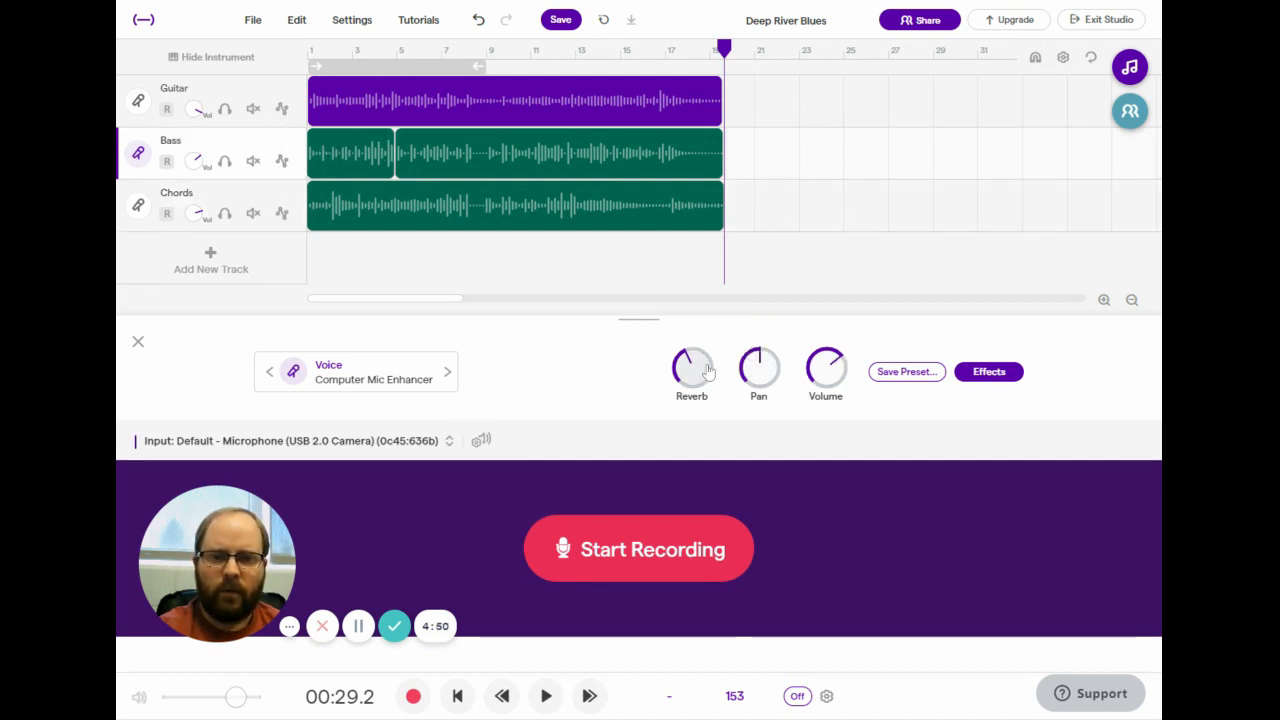
left_click(222, 90)
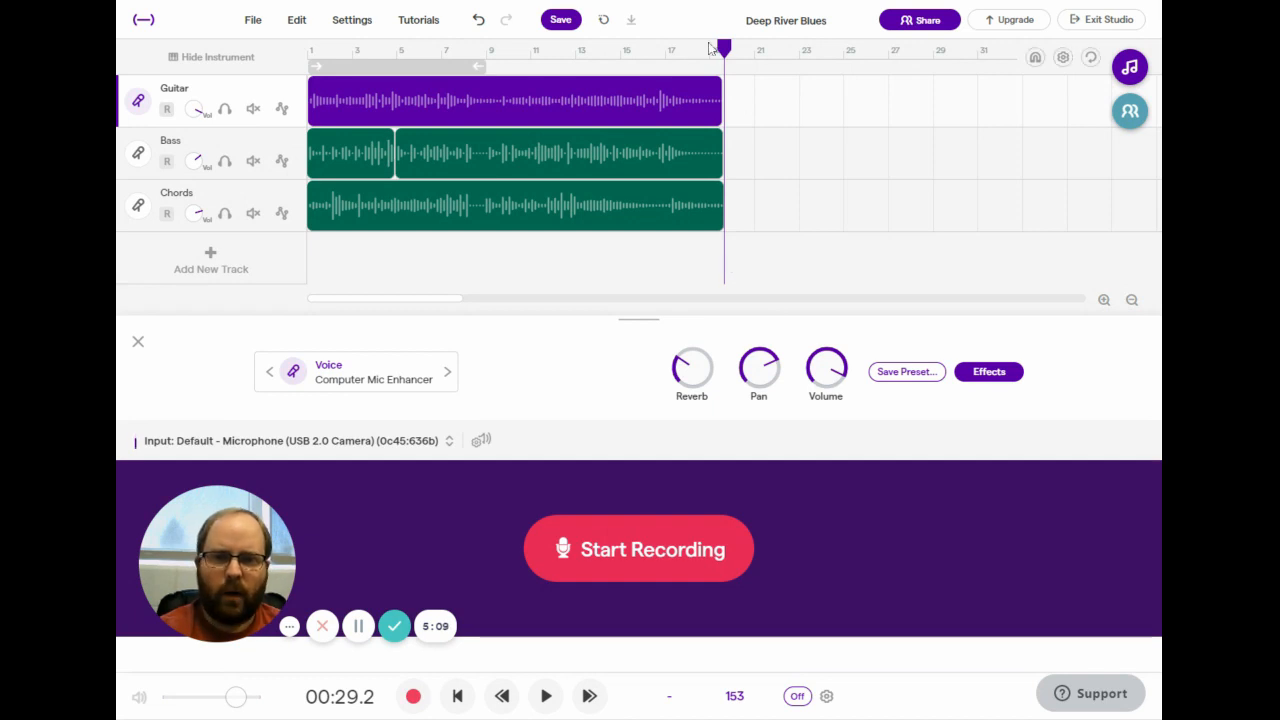
- Return the playhead to the start of the song and save the project
left_click_drag(722, 50, 308, 55)
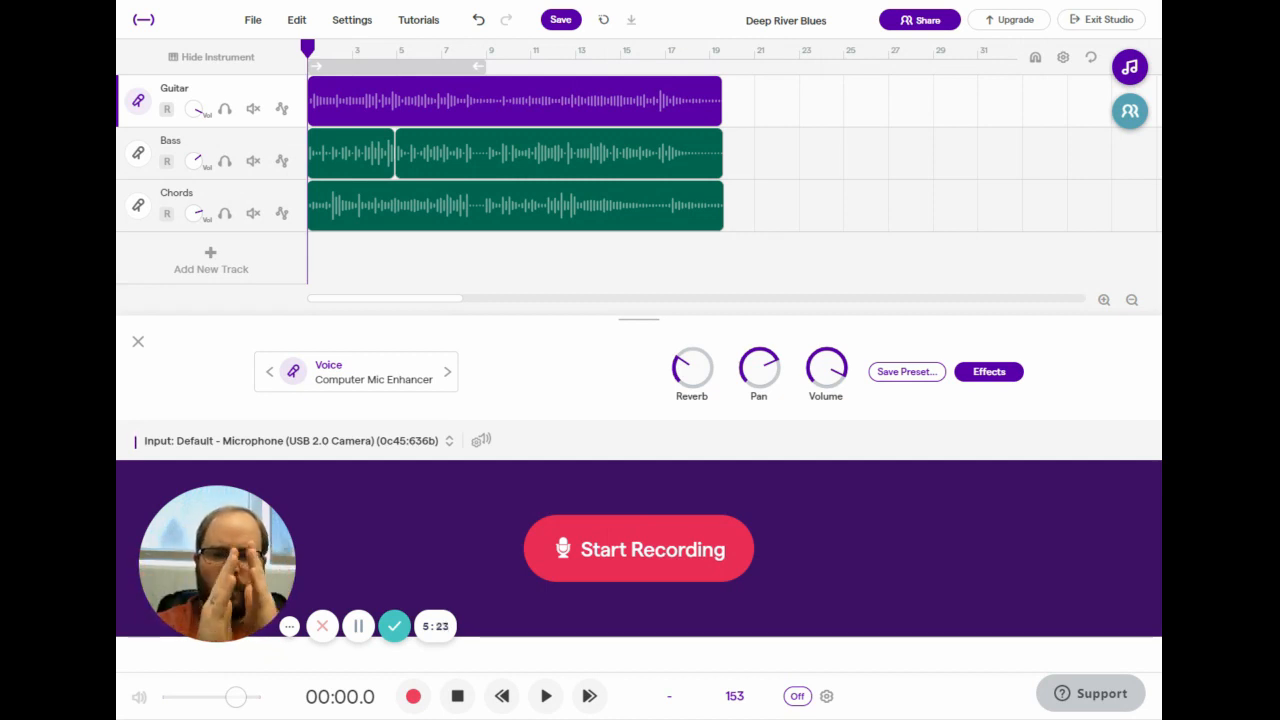
left_click(560, 20)
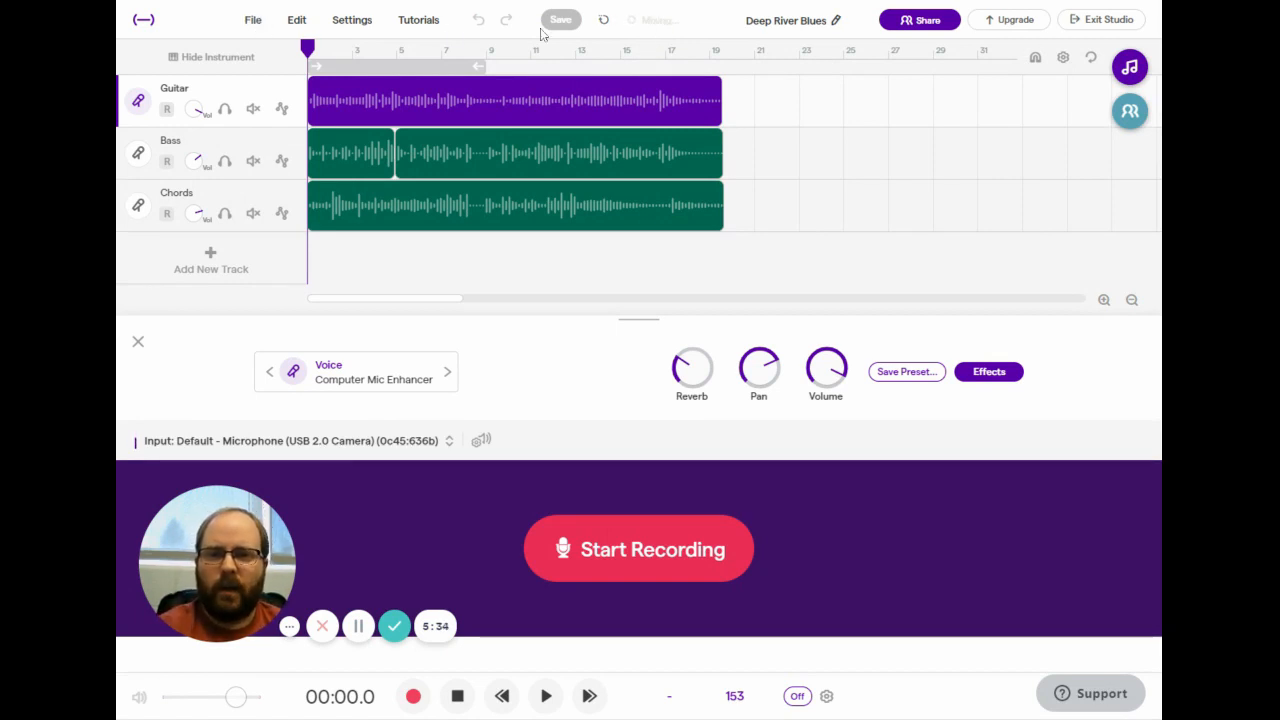
- Try to export the saved project to an mp3 file
left_click(251, 22)
mouse_move(350, 306)
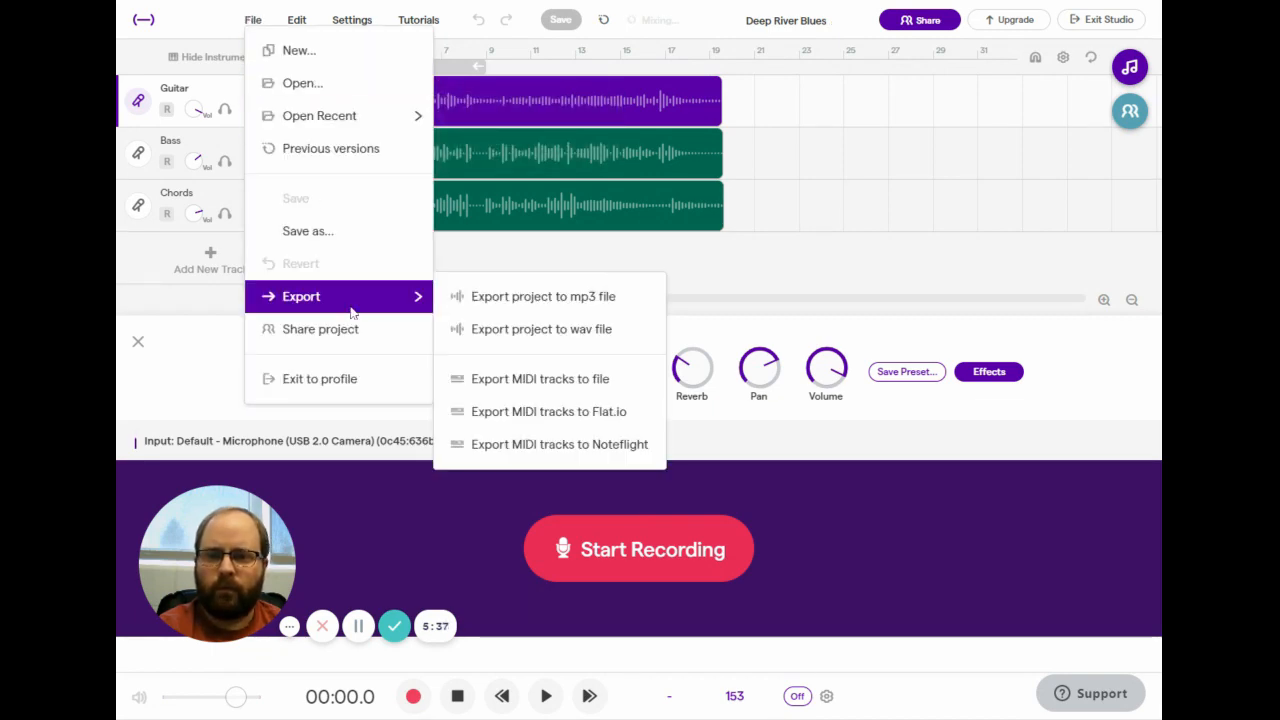
left_click(498, 310)
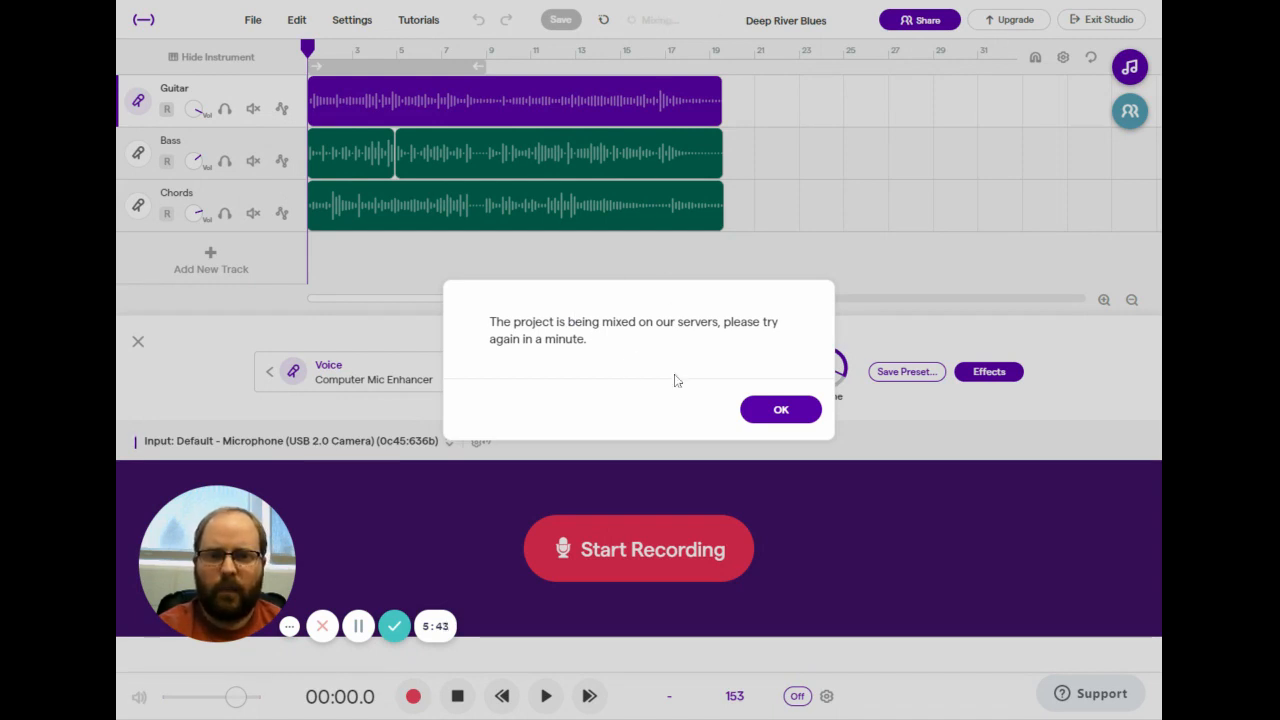
left_click(760, 411)
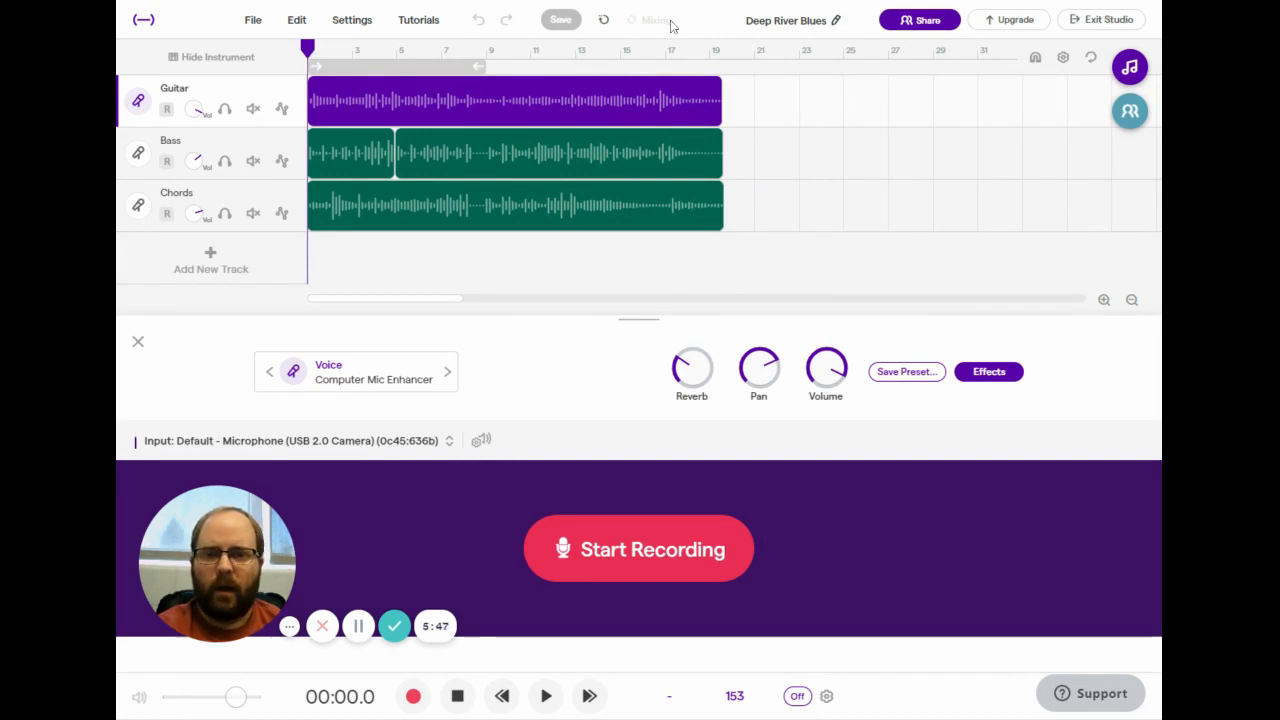
- Select the Chords track and export the Deep River Blues project to an mp3 file
left_click(591, 217)
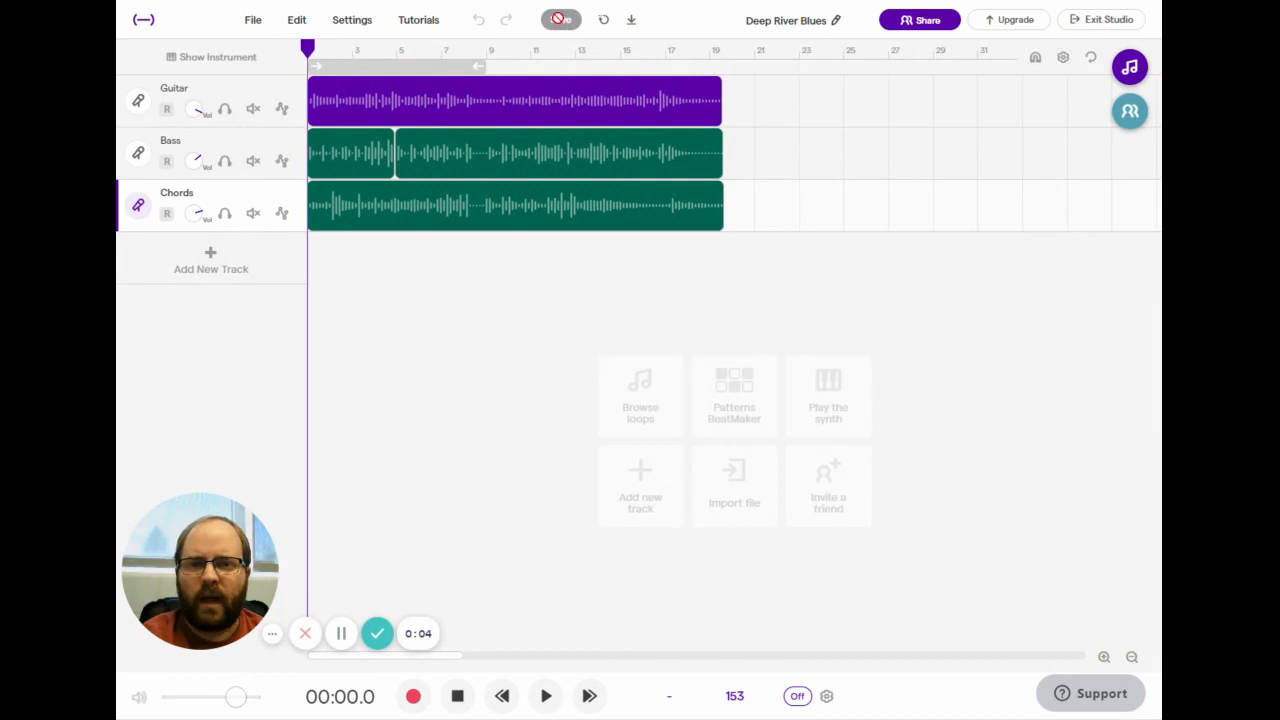
left_click(249, 27)
mouse_move(349, 292)
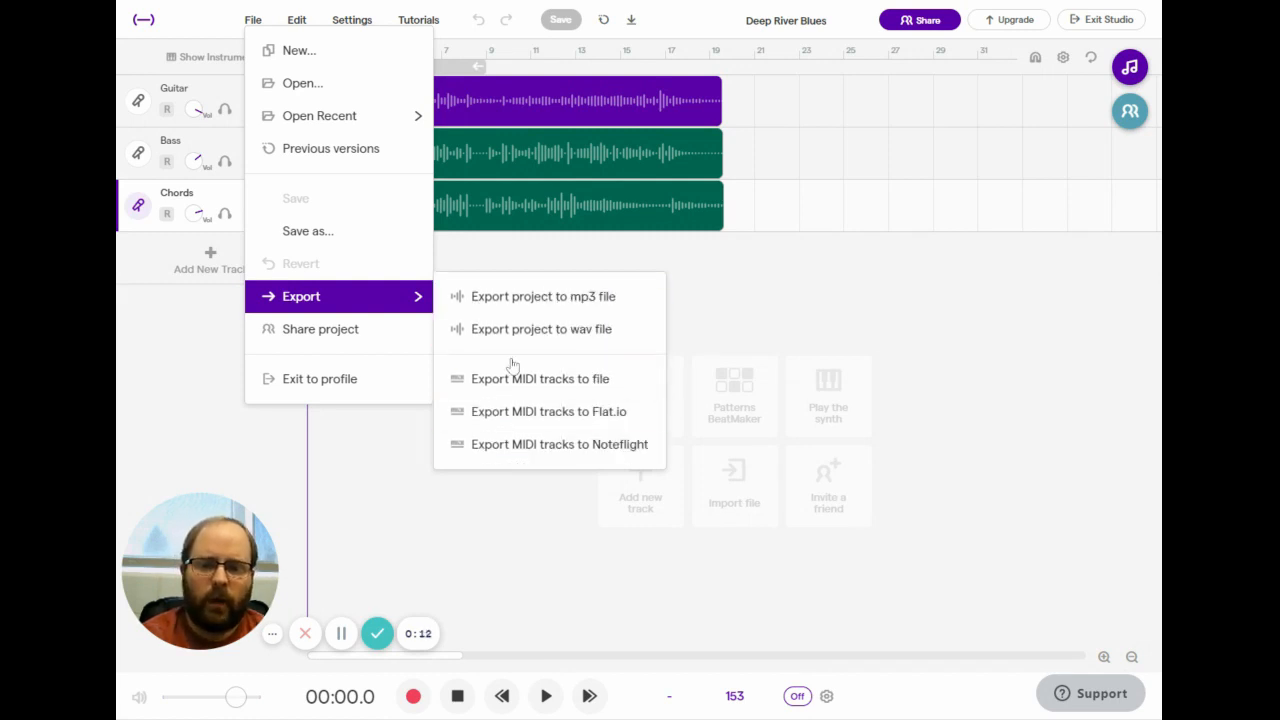
left_click(523, 303)
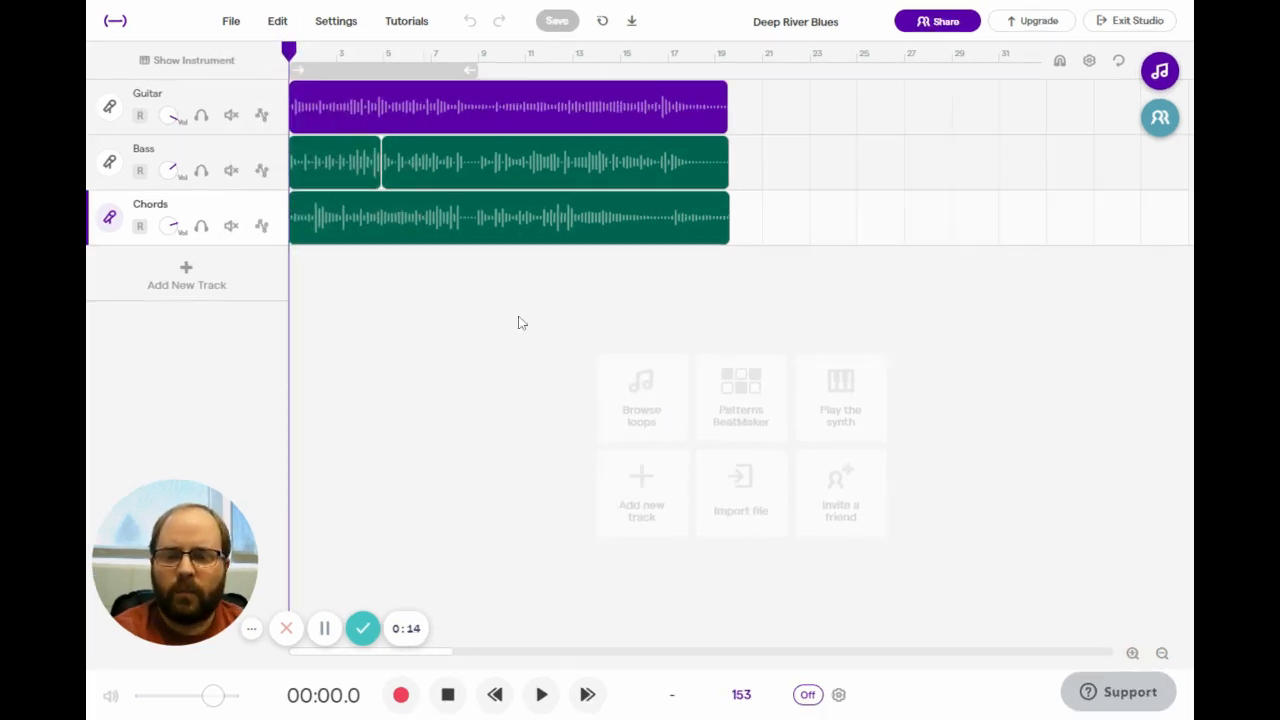